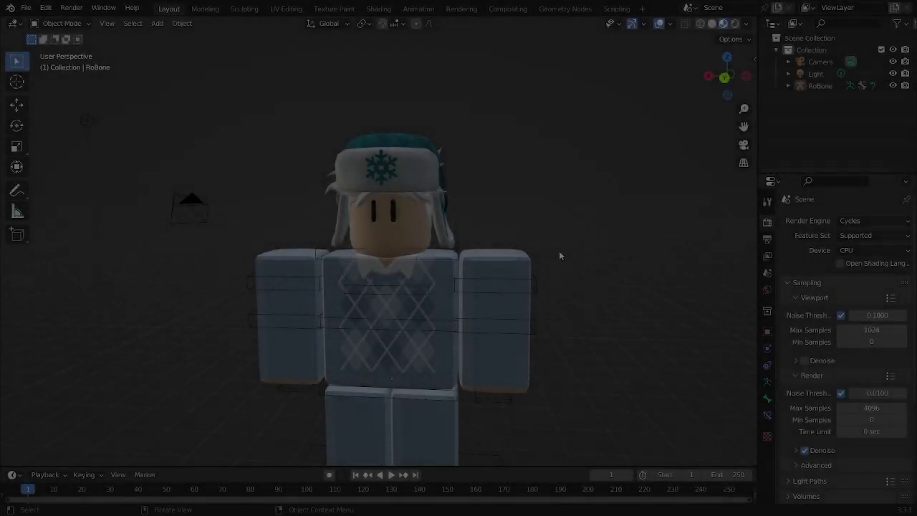
{"action": "middle_click_drag", "start_coordinate": [560, 251], "coordinate": [547, 232]}
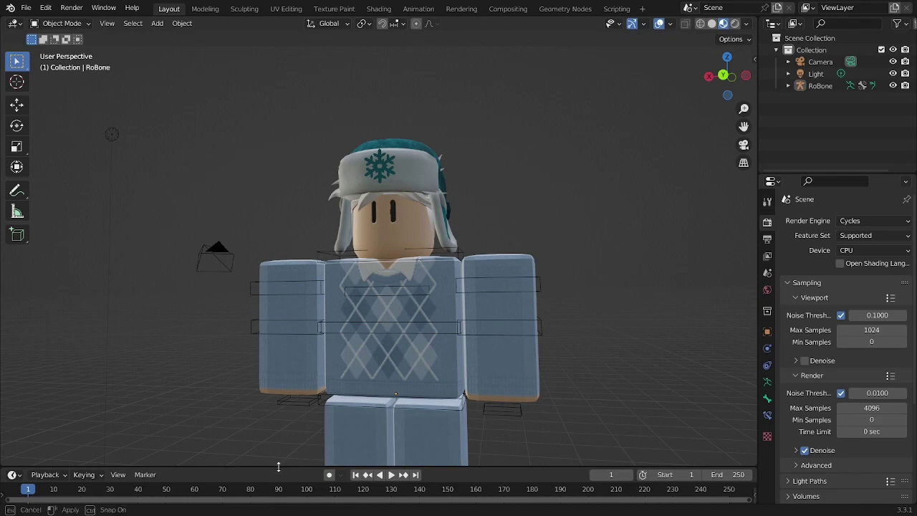
{"action": "mouse_move", "coordinate": [279, 464]}
{"action": "left_mouse_down"}
{"action": "mouse_move", "coordinate": [289, 435]}
{"action": "mouse_move", "coordinate": [286, 451]}
{"action": "left_mouse_up"}
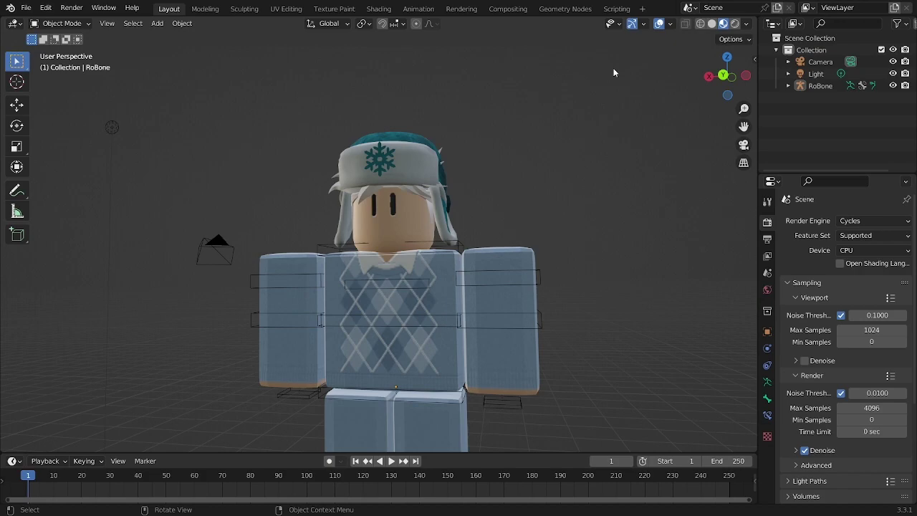
{"action": "scroll", "coordinate": [552, 90], "scroll_direction": "down", "scroll_amount": 2}
{"action": "left_click_drag", "start_coordinate": [248, 158], "coordinate": [541, 421]}
{"action": "left_click", "coordinate": [272, 141]}
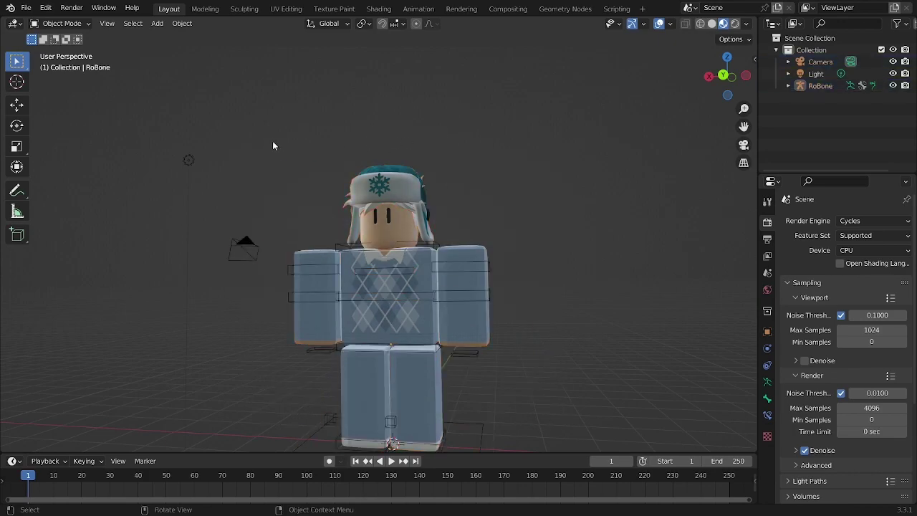
{"action": "mouse_move", "coordinate": [257, 143]}
{"action": "left_mouse_down"}
{"action": "mouse_move", "coordinate": [448, 317]}
{"action": "mouse_move", "coordinate": [514, 201]}
{"action": "mouse_move", "coordinate": [518, 144]}
{"action": "mouse_move", "coordinate": [278, 195]}
{"action": "mouse_move", "coordinate": [425, 179]}
{"action": "mouse_move", "coordinate": [497, 149]}
{"action": "mouse_move", "coordinate": [517, 151]}
{"action": "mouse_move", "coordinate": [322, 127]}
{"action": "mouse_move", "coordinate": [267, 143]}
{"action": "left_mouse_up"}
{"action": "left_click_drag", "start_coordinate": [266, 144], "coordinate": [473, 153]}
{"action": "left_click_drag", "start_coordinate": [249, 138], "coordinate": [547, 148]}
{"action": "scroll", "coordinate": [374, 170], "scroll_direction": "up", "scroll_amount": 3}
{"action": "scroll", "coordinate": [374, 170], "scroll_direction": "up", "scroll_amount": 1}
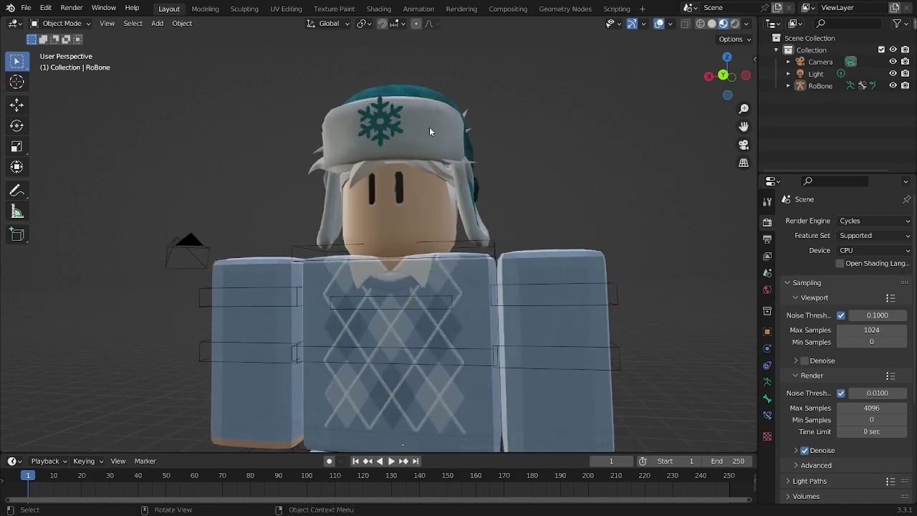
{"action": "scroll", "coordinate": [430, 129], "scroll_direction": "down", "scroll_amount": 3}
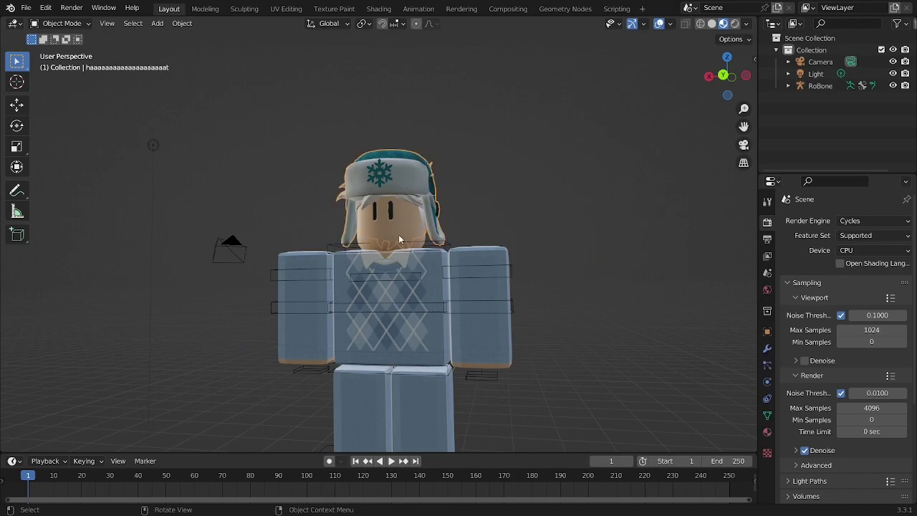
Step: Expand the RoBone hierarchy, select A_HeadAttachments, and collapse the hierarchy again
{"action": "left_click", "coordinate": [789, 86]}
{"action": "scroll", "coordinate": [788, 85], "scroll_direction": "down", "scroll_amount": 1}
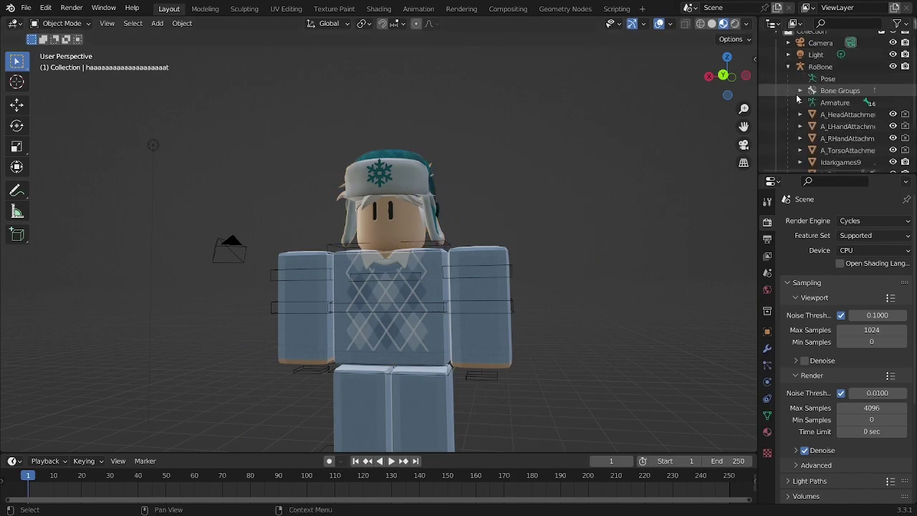
{"action": "left_click", "coordinate": [824, 114]}
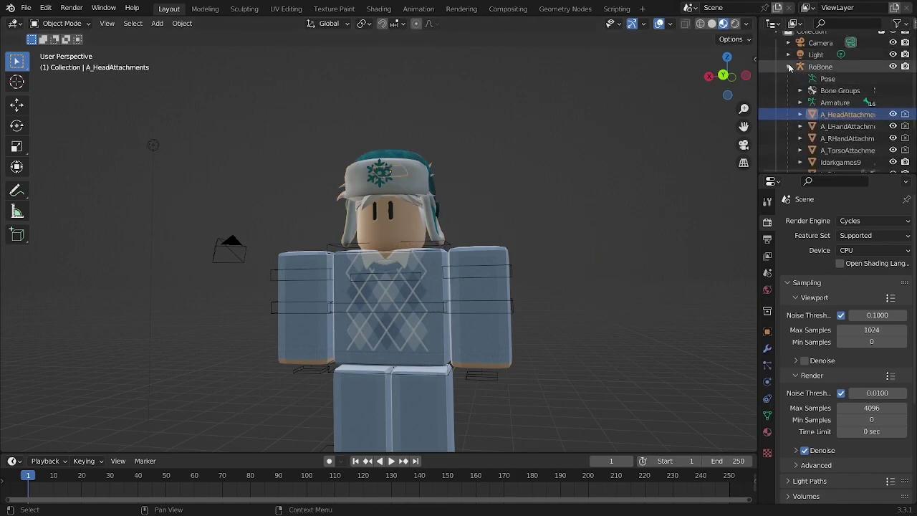
{"action": "left_click", "coordinate": [789, 68]}
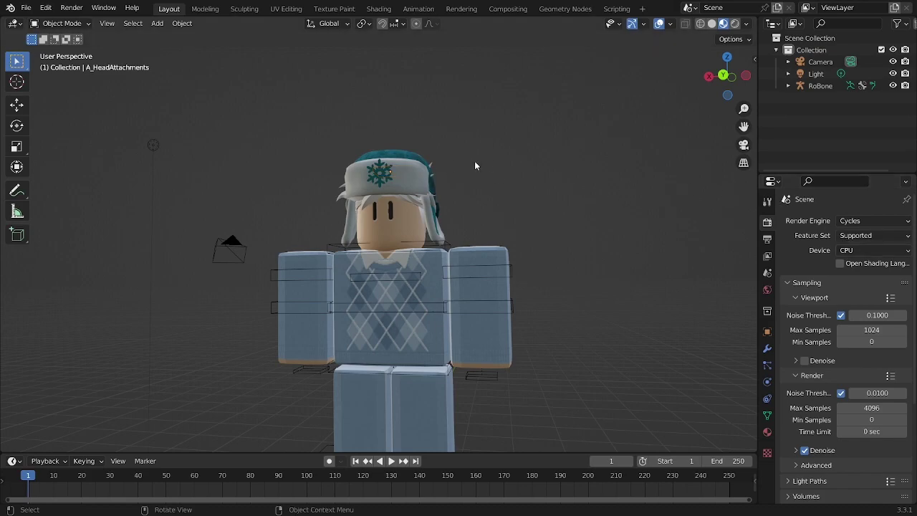
Step: Switch to the Animation workspace and show the large 3D viewport in Material Preview shading
{"action": "scroll", "coordinate": [474, 165], "scroll_direction": "up", "scroll_amount": 3}
{"action": "middle_click_drag", "start_coordinate": [451, 174], "coordinate": [642, 317]}
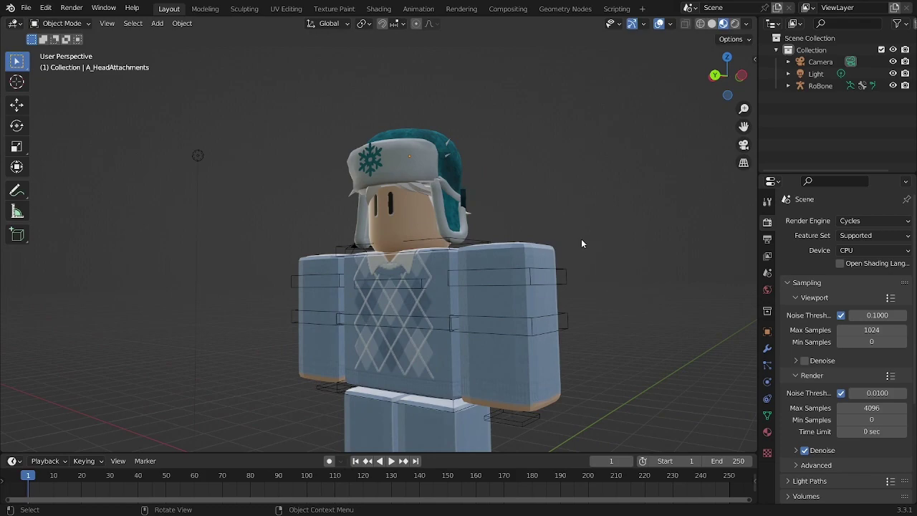
{"action": "scroll", "coordinate": [431, 226], "scroll_direction": "down", "scroll_amount": 2}
{"action": "middle_click_drag", "start_coordinate": [493, 241], "coordinate": [490, 302]}
{"action": "scroll", "coordinate": [490, 303], "scroll_direction": "down", "scroll_amount": 2}
{"action": "scroll", "coordinate": [443, 176], "scroll_direction": "up", "scroll_amount": 2}
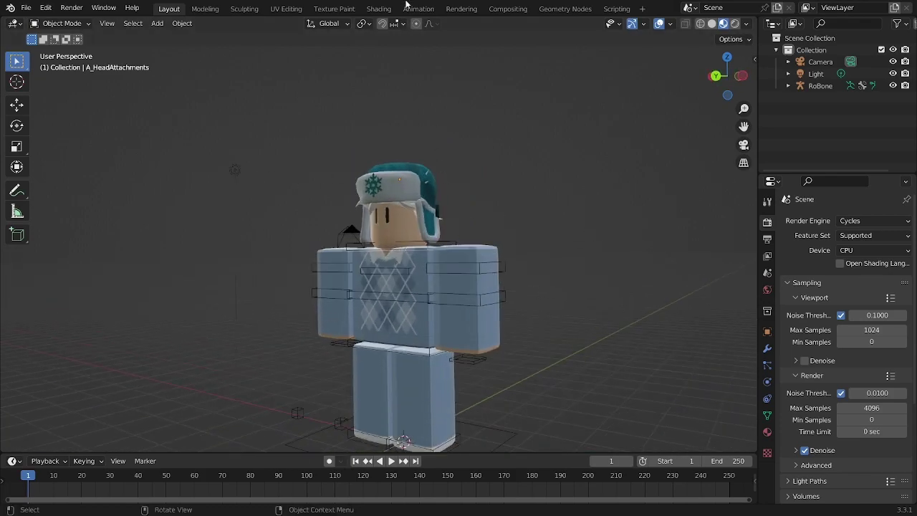
{"action": "left_click", "coordinate": [419, 9]}
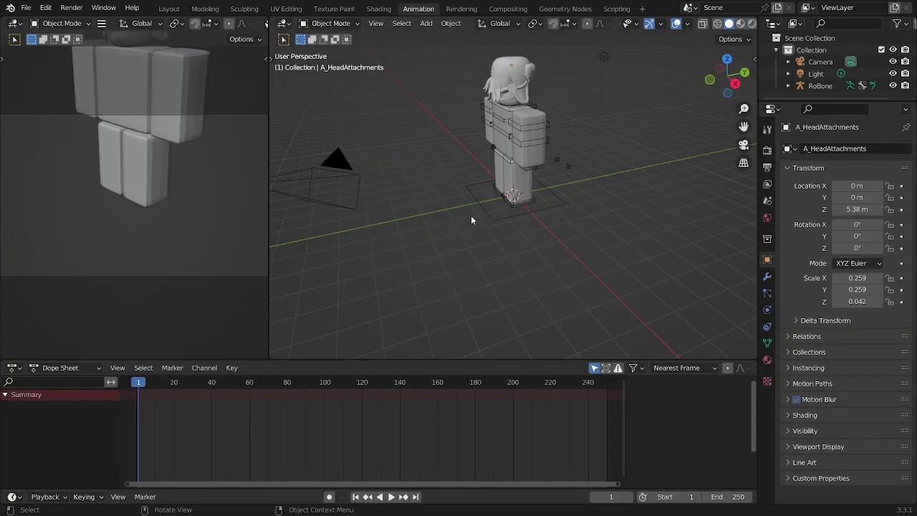
{"action": "mouse_move", "coordinate": [471, 220]}
{"action": "middle_mouse_down"}
{"action": "mouse_move", "coordinate": [626, 198]}
{"action": "mouse_move", "coordinate": [543, 172]}
{"action": "mouse_move", "coordinate": [538, 276]}
{"action": "mouse_move", "coordinate": [560, 265]}
{"action": "middle_mouse_up"}
{"action": "scroll", "coordinate": [627, 198], "scroll_direction": "up", "scroll_amount": 2}
{"action": "left_click", "coordinate": [740, 23]}
Step: Put the RoBone armature in Pose Mode with the L A arm bone selected
{"action": "scroll", "coordinate": [548, 266], "scroll_direction": "up", "scroll_amount": 4}
{"action": "scroll", "coordinate": [558, 259], "scroll_direction": "down", "scroll_amount": 2}
{"action": "scroll", "coordinate": [560, 267], "scroll_direction": "down", "scroll_amount": 2}
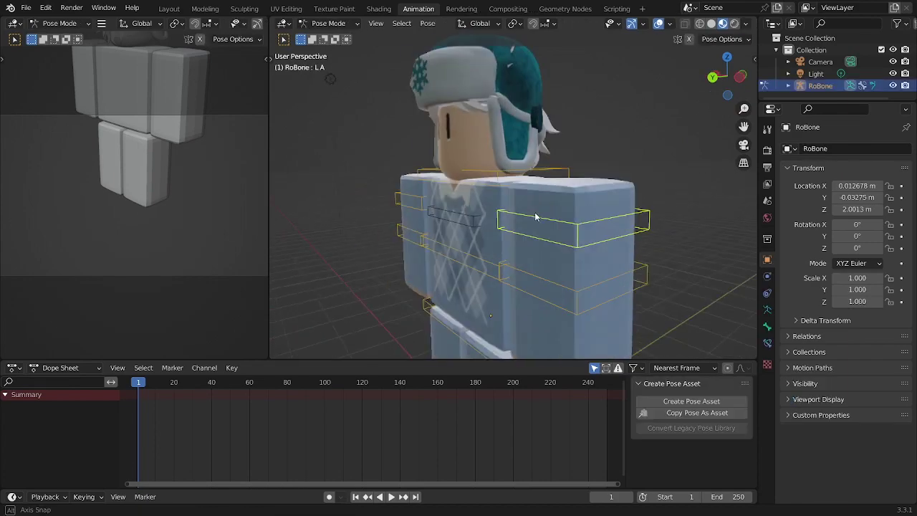
{"action": "middle_click_drag", "start_coordinate": [536, 216], "coordinate": [573, 217]}
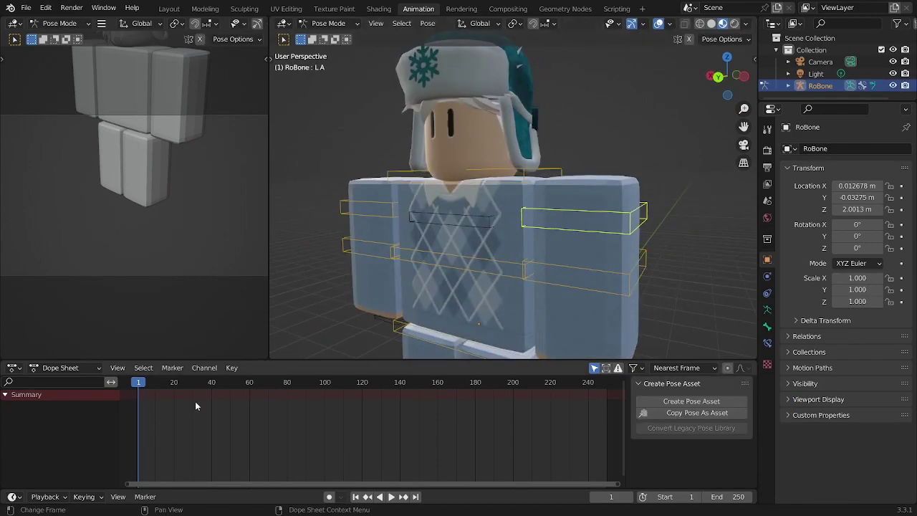
Step: Go to frame 33, move the L A arm bone outward and down from the shoulder, and deselect it
{"action": "left_click_drag", "start_coordinate": [207, 383], "coordinate": [199, 389]}
{"action": "scroll", "coordinate": [480, 273], "scroll_direction": "down", "scroll_amount": 2}
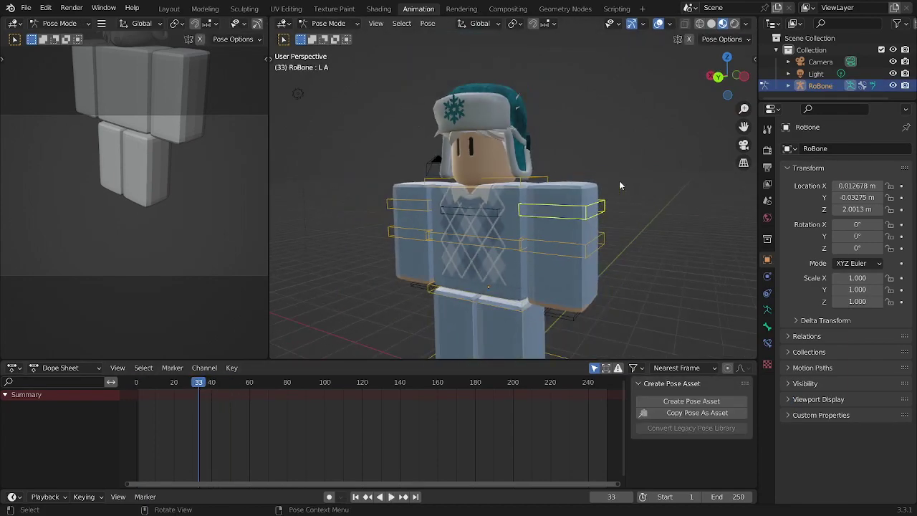
{"action": "key", "text": "g"}
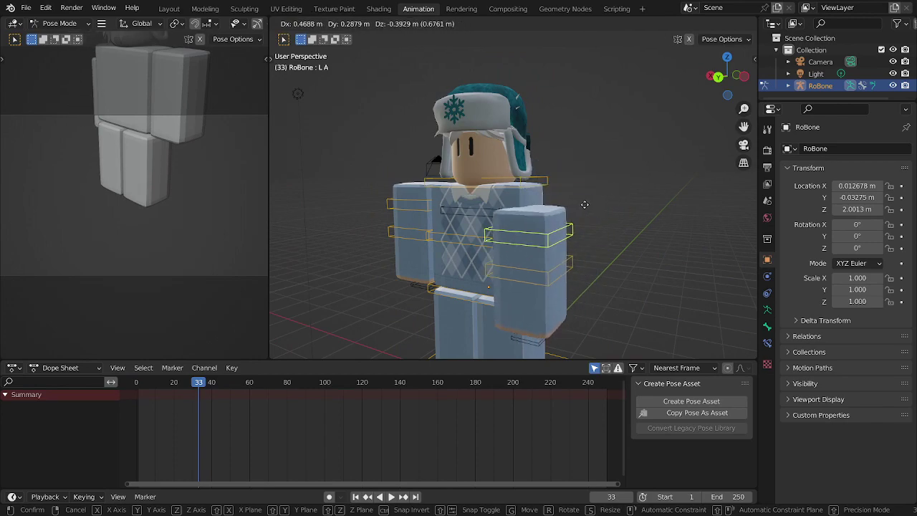
{"action": "left_click", "coordinate": [630, 200]}
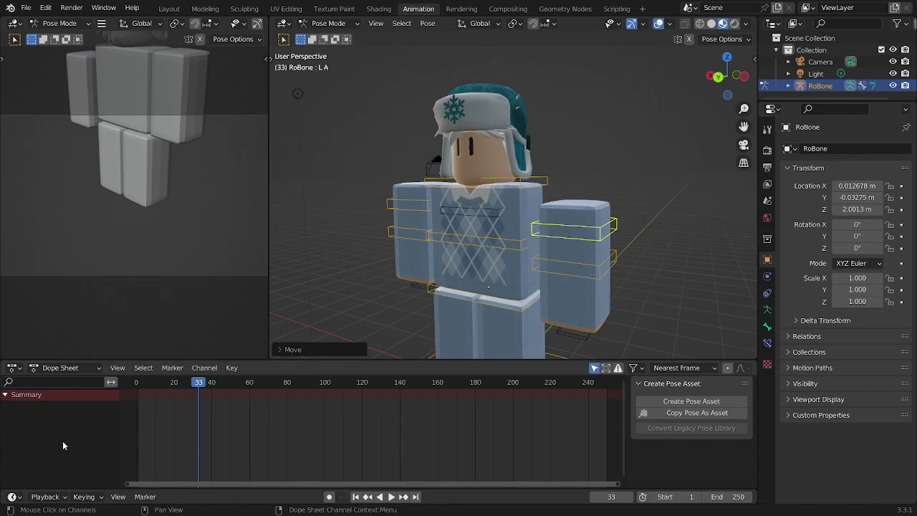
{"action": "left_click", "coordinate": [664, 170]}
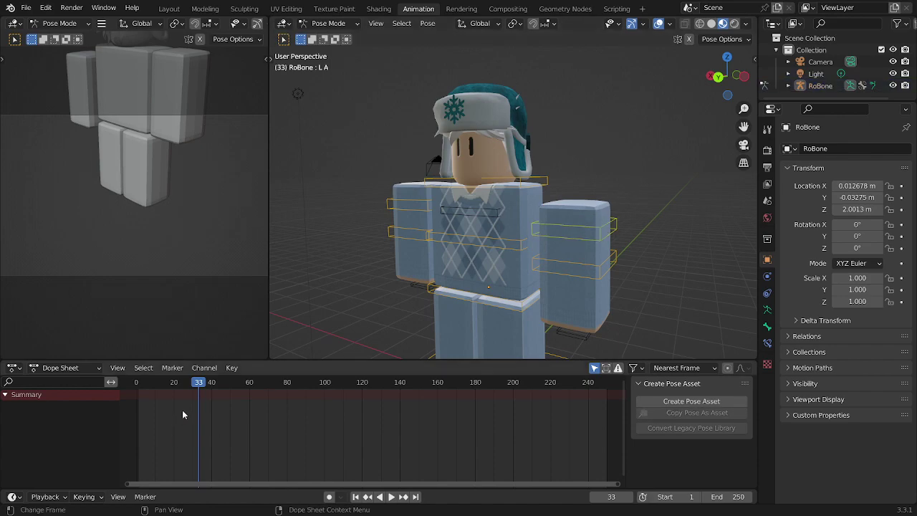
Step: Return to frame 1 and briefly play the animation to check for arm movement
{"action": "left_click_drag", "start_coordinate": [192, 383], "coordinate": [138, 383]}
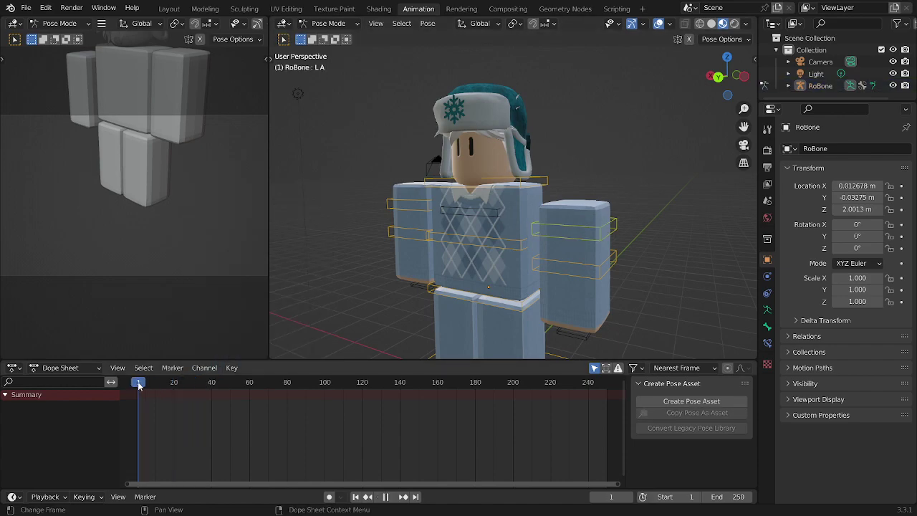
{"action": "key", "text": "space"}
{"action": "key", "text": "Escape"}
Step: Move the L A arm bone back toward the torso, then play the timeline to about frame 31
{"action": "left_click", "coordinate": [579, 229]}
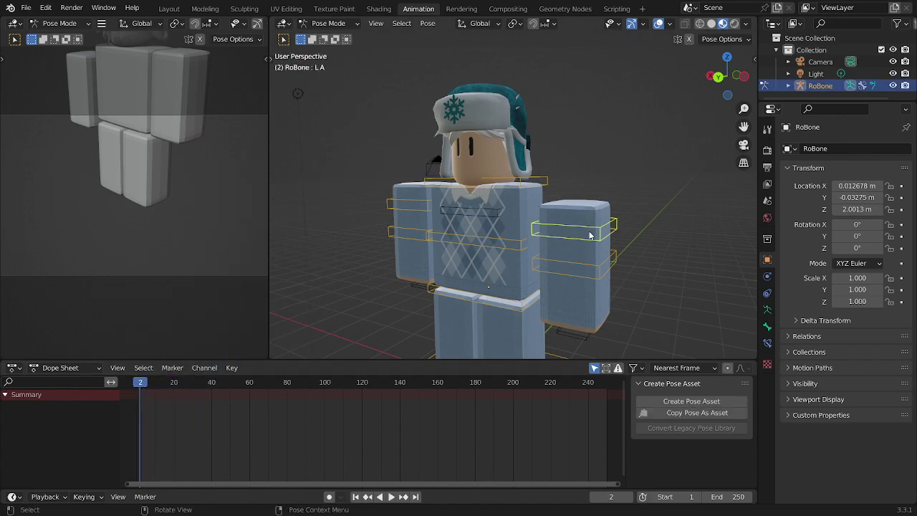
{"action": "key", "text": "g"}
{"action": "left_click", "coordinate": [571, 215]}
{"action": "key", "text": "space"}
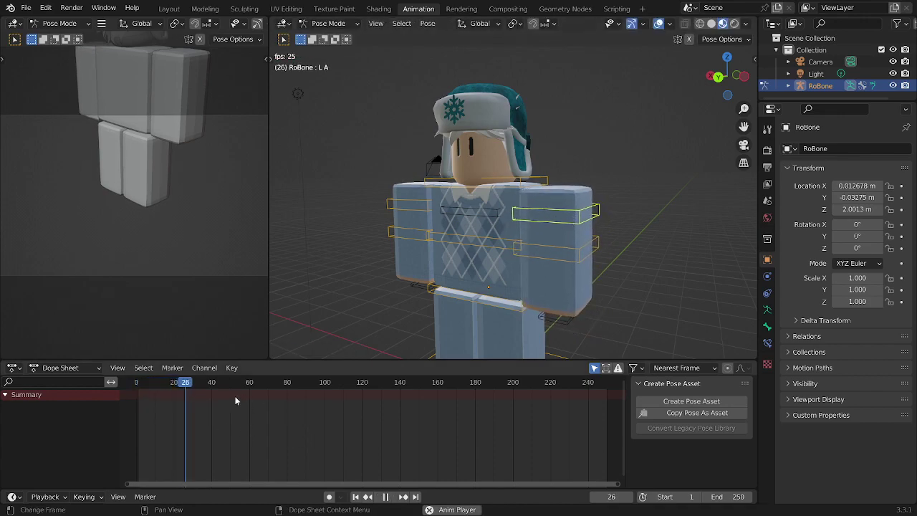
{"action": "key", "text": "space"}
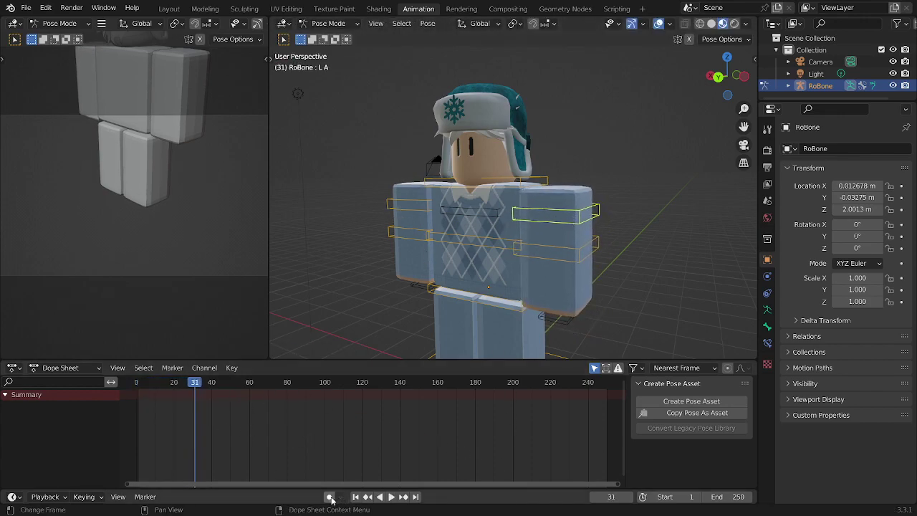
Step: Enable proportional editing in the Dope Sheet and turn on automatic keyframing
{"action": "left_click", "coordinate": [625, 212]}
{"action": "scroll", "coordinate": [583, 243], "scroll_direction": "up", "scroll_amount": 1}
{"action": "middle_click_drag", "start_coordinate": [584, 246], "coordinate": [593, 244]}
{"action": "scroll", "coordinate": [593, 244], "scroll_direction": "up", "scroll_amount": 3}
{"action": "left_click", "coordinate": [728, 368]}
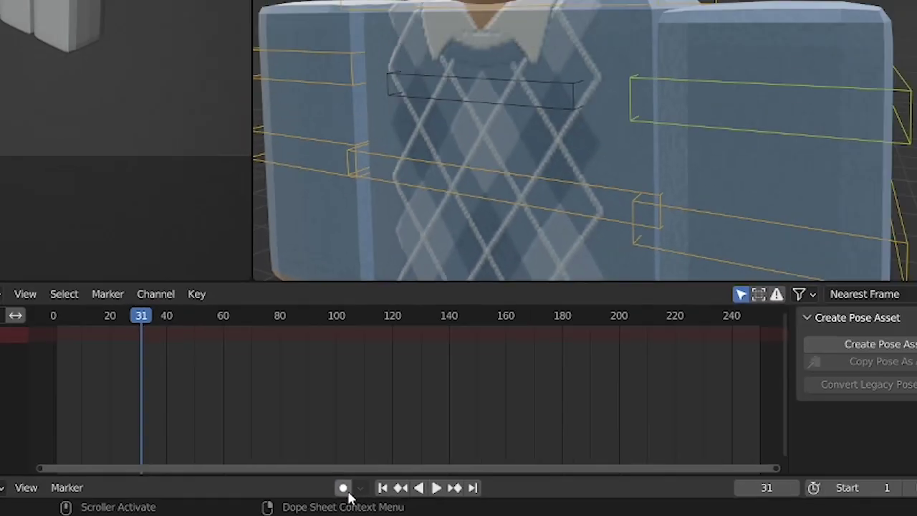
{"action": "left_click", "coordinate": [343, 488]}
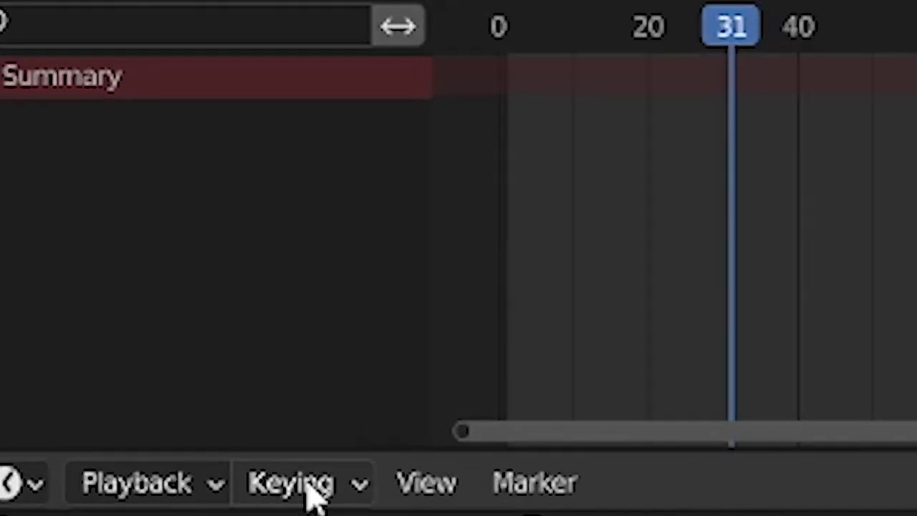
Step: Set the active keying set to Location & Rotation
{"action": "left_click", "coordinate": [90, 497]}
{"action": "left_click", "coordinate": [91, 430]}
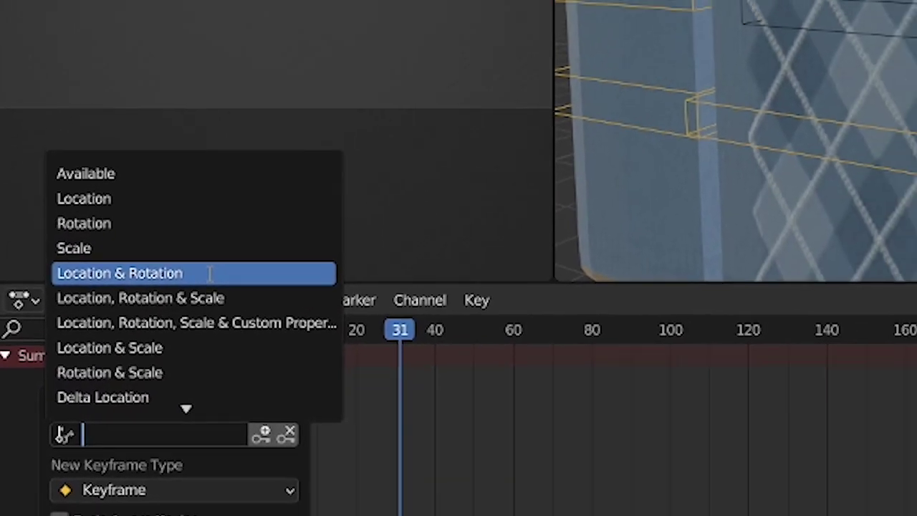
{"action": "left_click", "coordinate": [209, 273]}
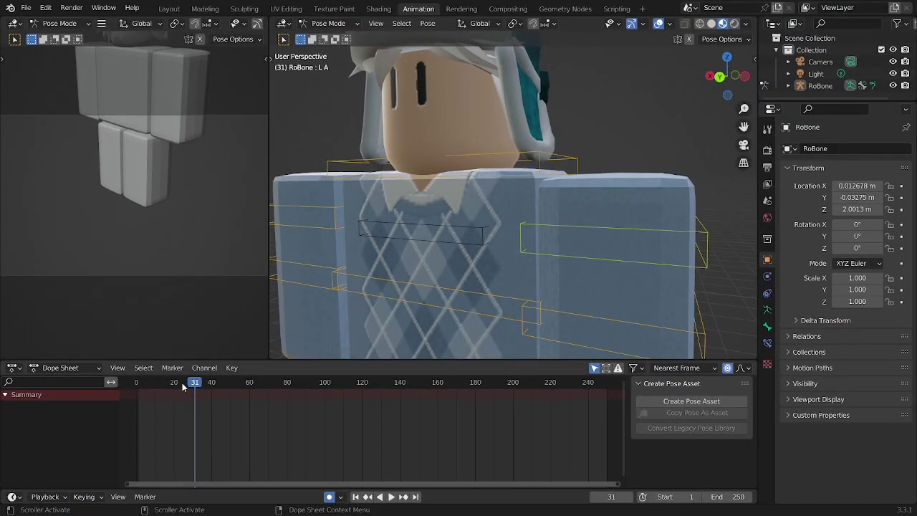
Step: At frame 1, move the L A arm bone slightly so that its first keyframe is recorded
{"action": "left_click_drag", "start_coordinate": [182, 383], "coordinate": [137, 390]}
{"action": "middle_click_drag", "start_coordinate": [595, 240], "coordinate": [484, 251]}
{"action": "key", "text": "g"}
{"action": "left_click", "coordinate": [491, 252]}
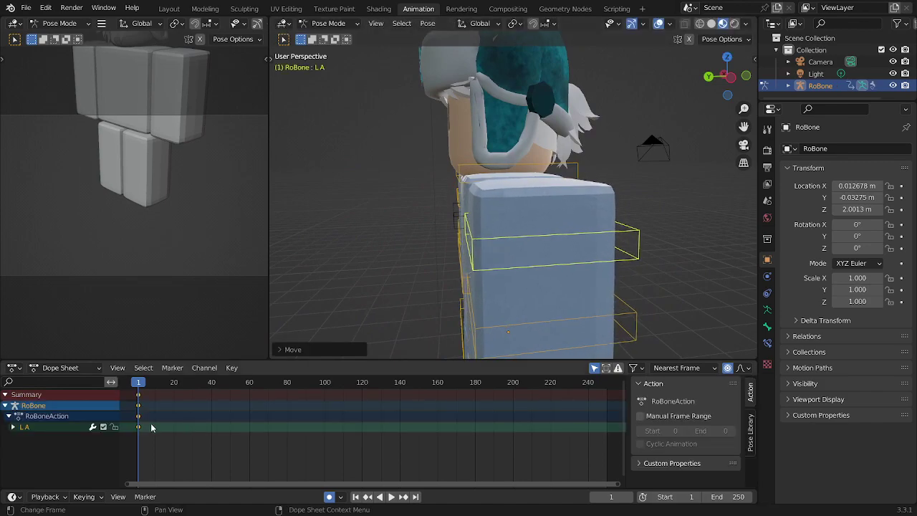
Step: Try moving the L A arm bone at frame 39, then return to frame 1
{"action": "left_click_drag", "start_coordinate": [139, 382], "coordinate": [210, 382]}
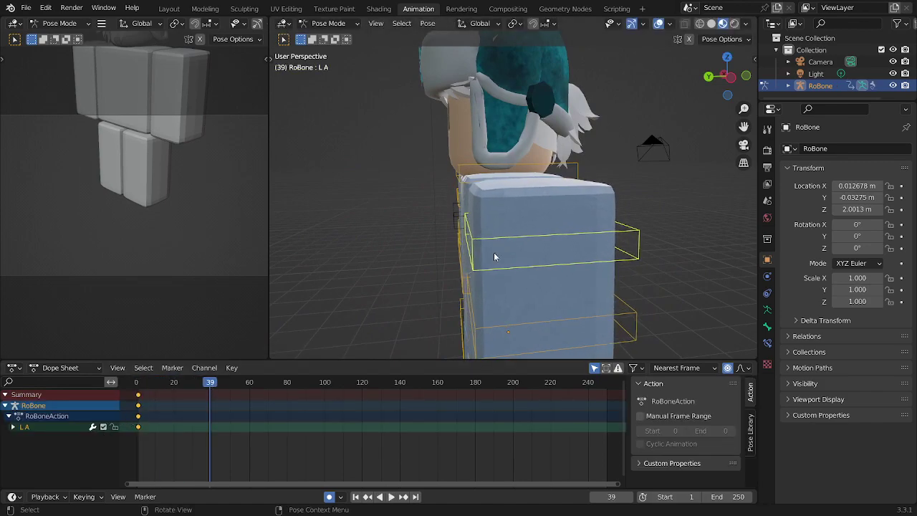
{"action": "key", "text": "g"}
{"action": "left_click", "coordinate": [553, 267]}
{"action": "middle_click_drag", "start_coordinate": [553, 267], "coordinate": [500, 263]}
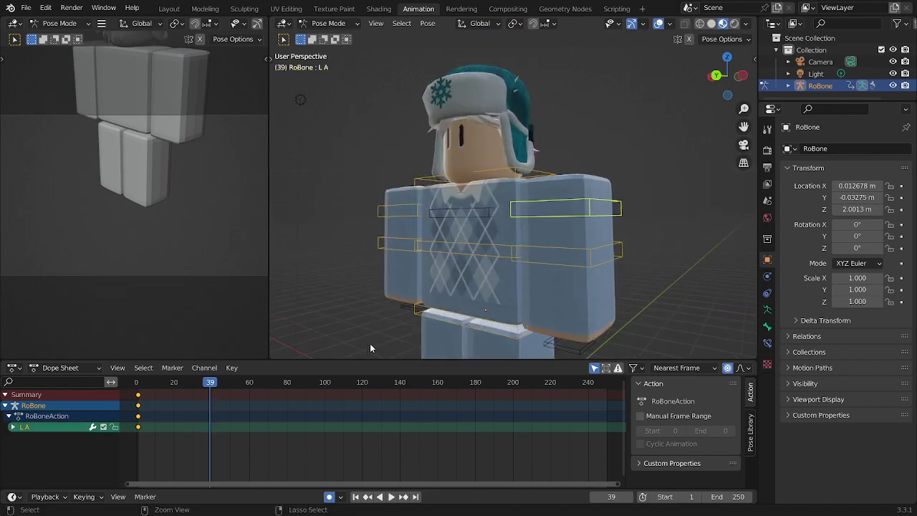
{"action": "key", "text": "shift+Left"}
Step: Alternately select and deselect the Upper and L A bones to compare which keyframes the Dope Sheet shows
{"action": "middle_click_drag", "start_coordinate": [284, 289], "coordinate": [460, 270]}
{"action": "scroll", "coordinate": [393, 276], "scroll_direction": "up", "scroll_amount": 3}
{"action": "scroll", "coordinate": [396, 273], "scroll_direction": "down", "scroll_amount": 3}
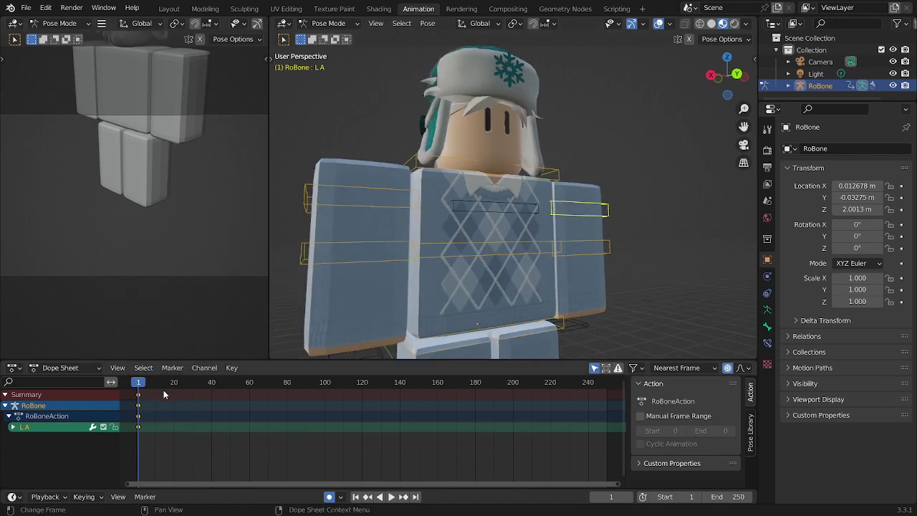
{"action": "left_click", "coordinate": [470, 260]}
{"action": "left_click", "coordinate": [487, 248]}
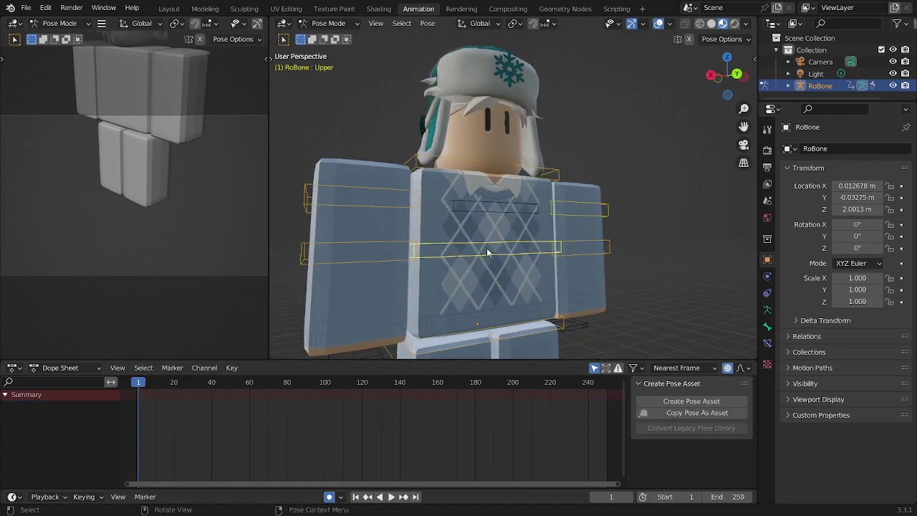
{"action": "left_click", "coordinate": [688, 191]}
{"action": "left_click", "coordinate": [593, 210]}
{"action": "left_click", "coordinate": [629, 192]}
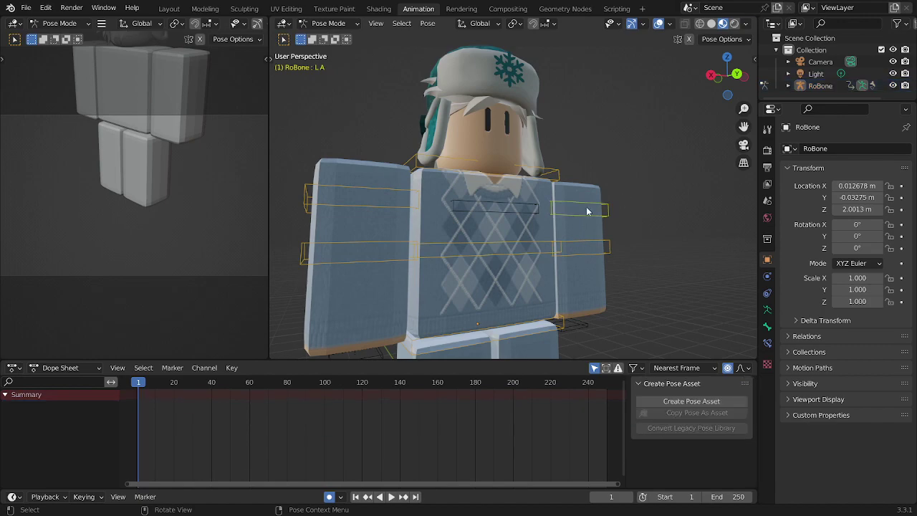
{"action": "left_click", "coordinate": [590, 210]}
{"action": "left_click", "coordinate": [638, 187]}
{"action": "left_click", "coordinate": [603, 213]}
{"action": "left_click", "coordinate": [650, 191]}
{"action": "left_click", "coordinate": [601, 210]}
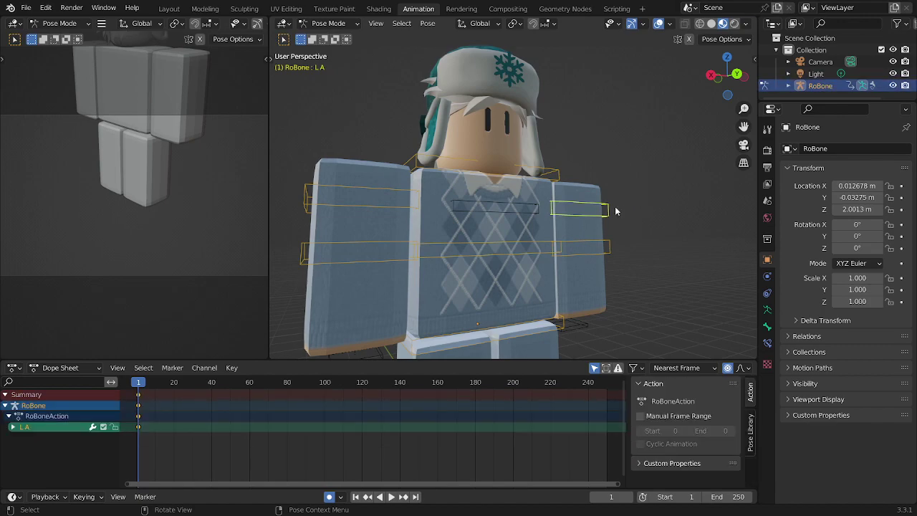
{"action": "left_click", "coordinate": [660, 213]}
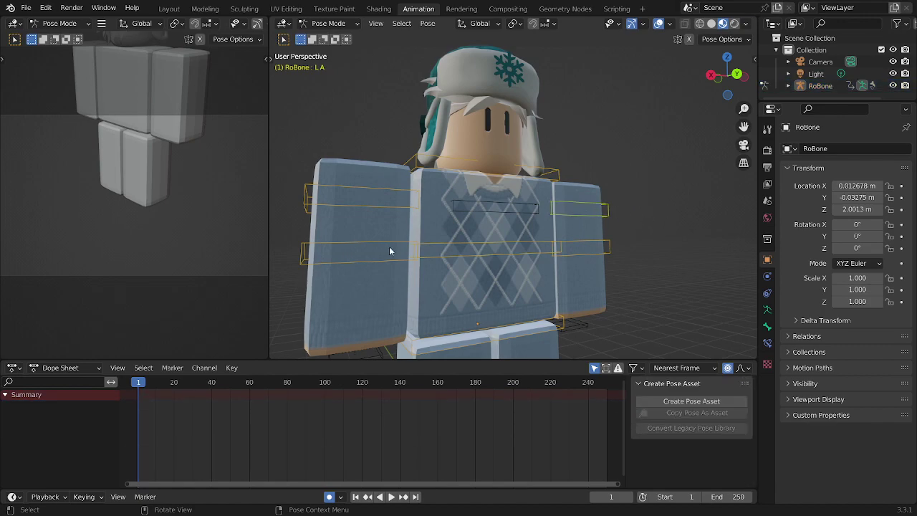
Step: Rotate the Upper torso bone to tilt the upper body, and make the Dope Sheet list channels of unselected bones too
{"action": "left_click", "coordinate": [442, 251]}
{"action": "scroll", "coordinate": [452, 255], "scroll_direction": "down", "scroll_amount": 4}
{"action": "scroll", "coordinate": [532, 266], "scroll_direction": "up", "scroll_amount": 3}
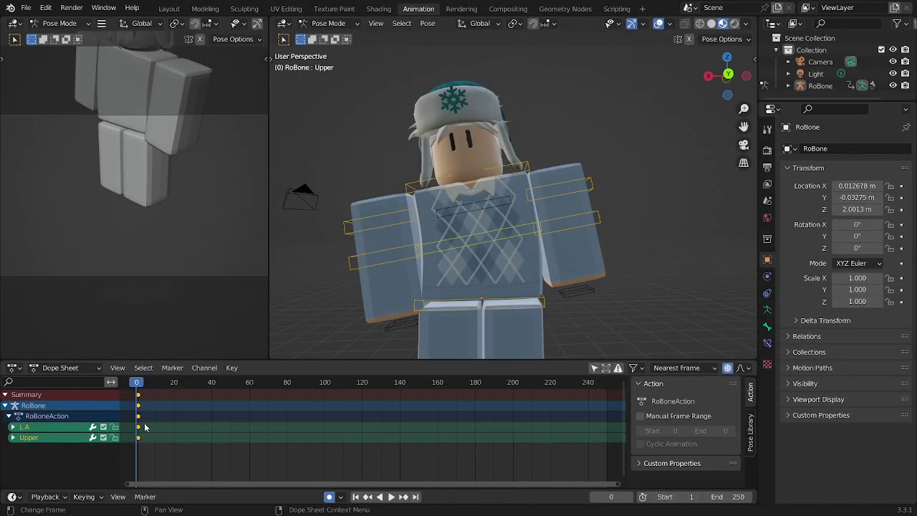
{"action": "left_click", "coordinate": [270, 430]}
{"action": "scroll", "coordinate": [120, 415], "scroll_direction": "up", "scroll_amount": 1}
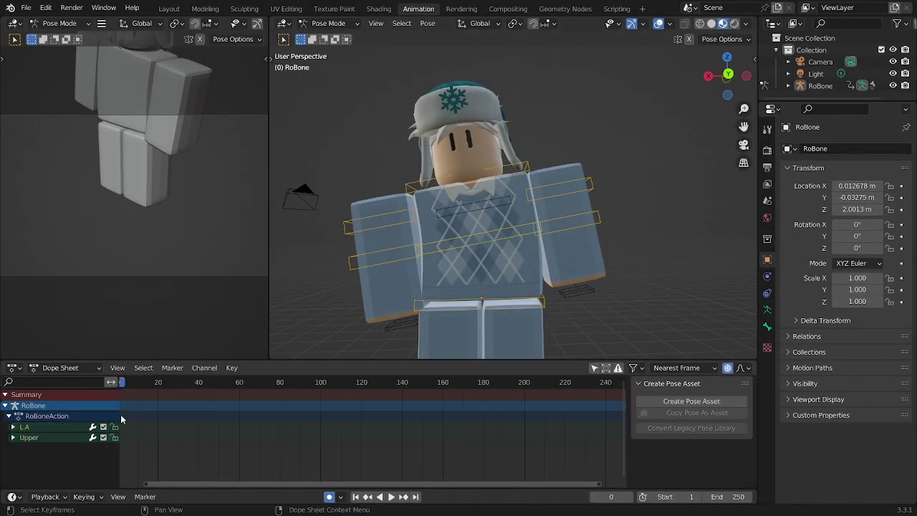
Step: Delete all existing keyframes of the L A and Upper bones from the Dope Sheet
{"action": "scroll", "coordinate": [161, 448], "scroll_direction": "down", "scroll_amount": 4}
{"action": "scroll", "coordinate": [239, 447], "scroll_direction": "up", "scroll_amount": 4}
{"action": "scroll", "coordinate": [210, 447], "scroll_direction": "down", "scroll_amount": 2}
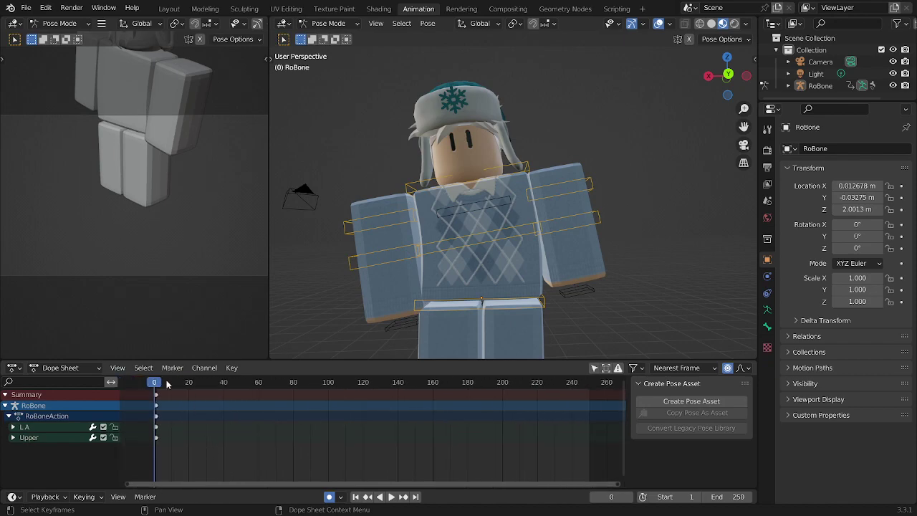
{"action": "key", "text": "x"}
{"action": "left_click", "coordinate": [168, 403]}
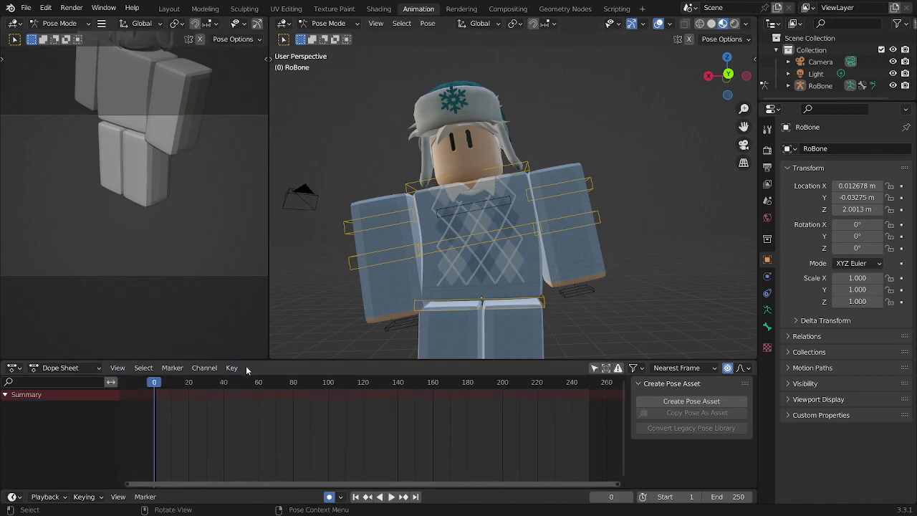
Step: Keyframe the Upper bone rotated upright at frame 0 and tilted sideways at frame 36
{"action": "left_click", "coordinate": [512, 231]}
{"action": "key", "text": "r"}
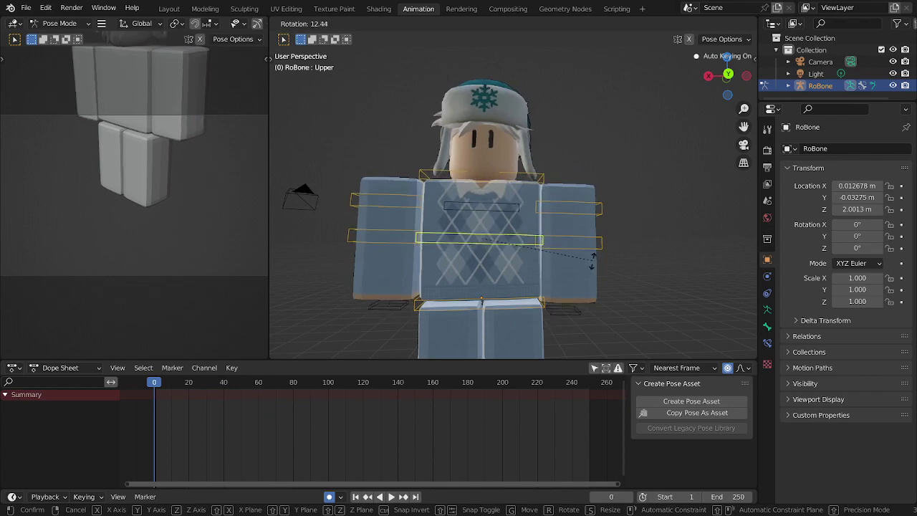
{"action": "left_click", "coordinate": [590, 265]}
{"action": "left_click_drag", "start_coordinate": [198, 382], "coordinate": [217, 382]}
{"action": "key", "text": "r"}
{"action": "left_click", "coordinate": [551, 217]}
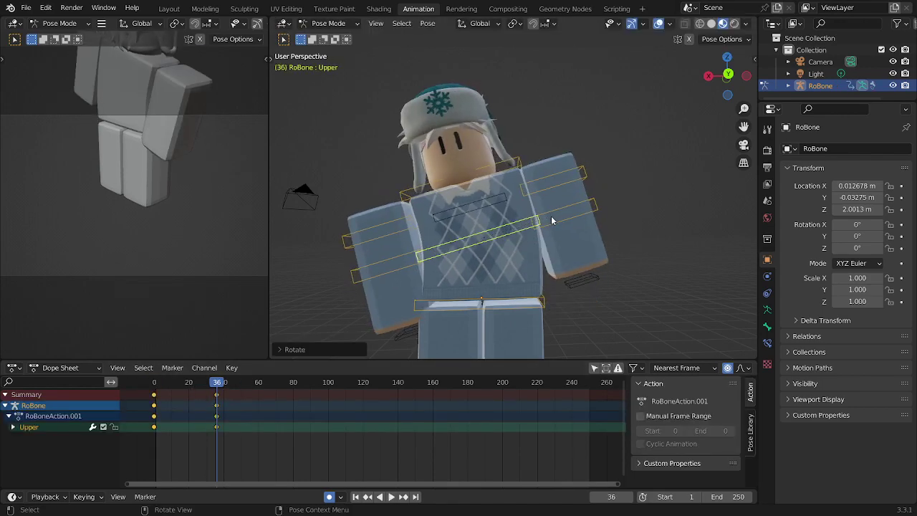
Step: Play back the torso tilt from the start of the timeline
{"action": "key", "text": "shift+Left"}
{"action": "key", "text": "space"}
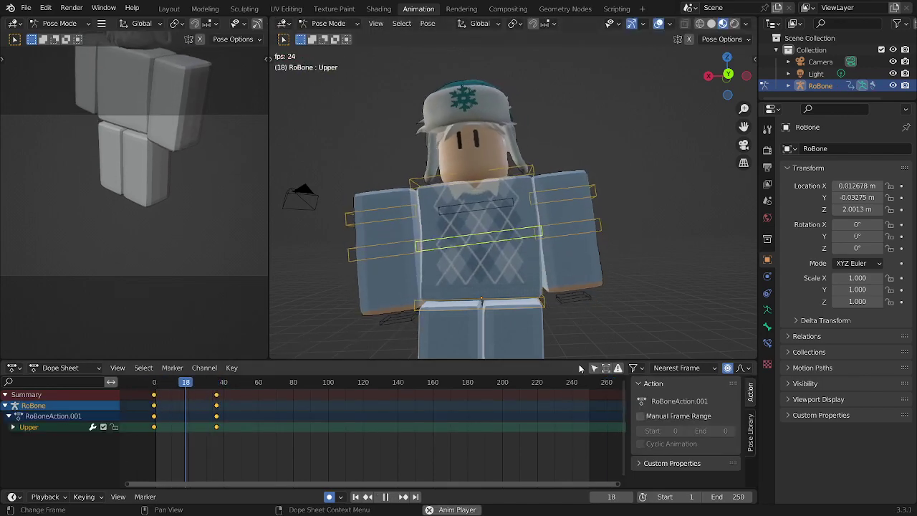
{"action": "key", "text": "space"}
Step: At frame 36, rotate the L A bone to raise the arm above the shoulder, and rotate the L E elbow bone slightly
{"action": "left_click", "coordinate": [217, 381]}
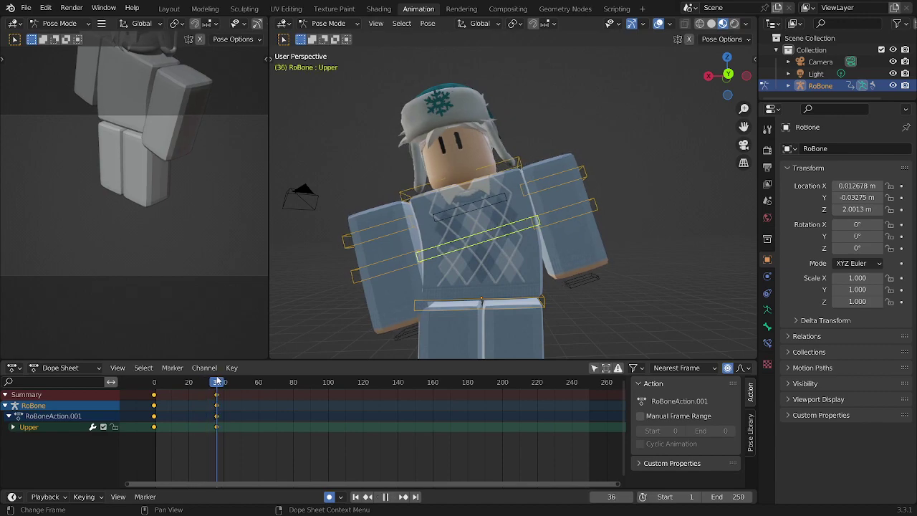
{"action": "left_click", "coordinate": [636, 188]}
{"action": "left_click", "coordinate": [573, 184]}
{"action": "key", "text": "r"}
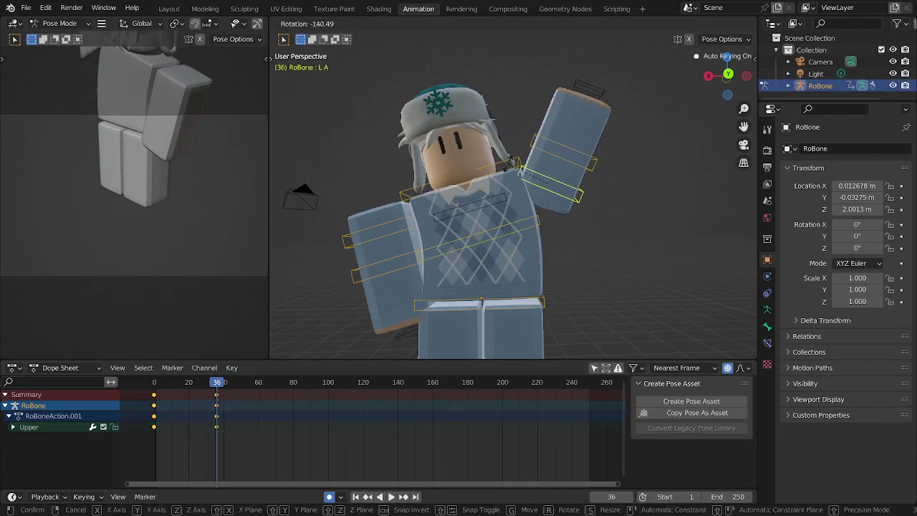
{"action": "left_click", "coordinate": [590, 164]}
{"action": "key", "text": "r"}
{"action": "left_click", "coordinate": [541, 136]}
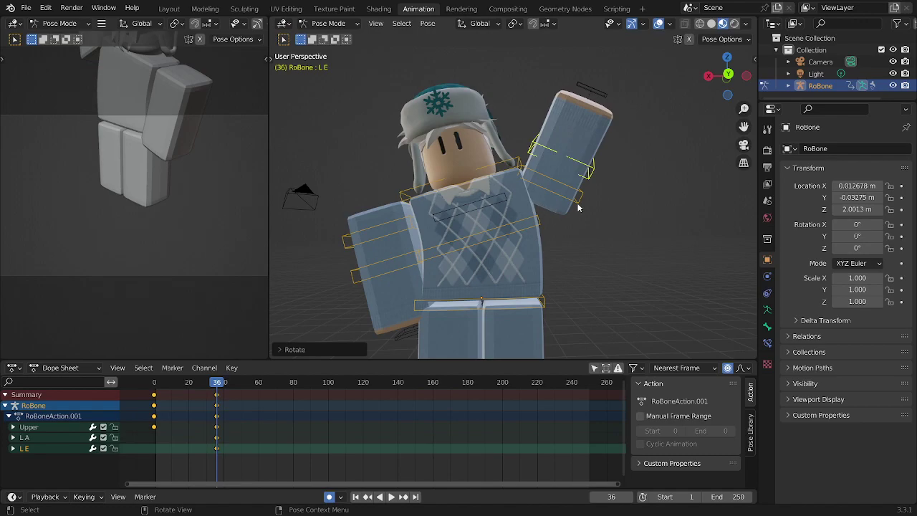
Step: Refine the raised arm's pose at frame 36 by rotating the L A bone from a slightly higher view
{"action": "left_click", "coordinate": [579, 202]}
{"action": "key", "text": "r"}
{"action": "middle_click_drag", "start_coordinate": [580, 203], "coordinate": [580, 184]}
{"action": "left_click", "coordinate": [461, 248]}
{"action": "key", "text": "r"}
{"action": "left_click", "coordinate": [567, 172]}
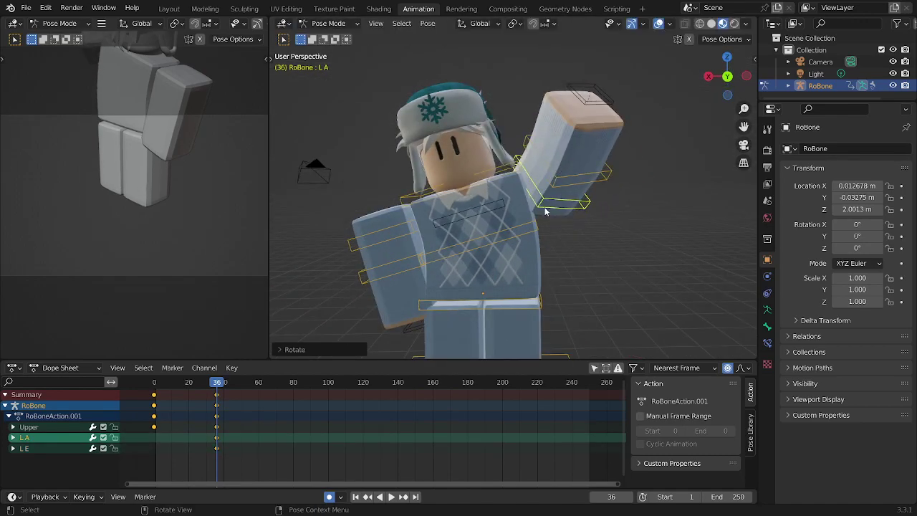
Step: Return to frame 0 and play the animation with the raised arm
{"action": "left_click_drag", "start_coordinate": [228, 382], "coordinate": [154, 393]}
{"action": "key", "text": "space"}
{"action": "left_click", "coordinate": [305, 448]}
{"action": "key", "text": "space"}
Step: At frame 0, rotate the L A bone to lower the arm beside the body, adjusting it from the front and side views
{"action": "left_click", "coordinate": [568, 220]}
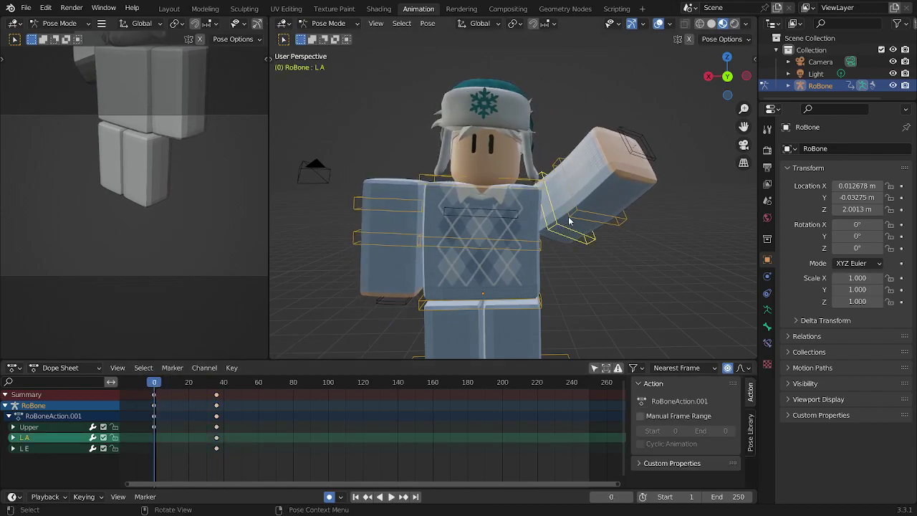
{"action": "key", "text": "r"}
{"action": "left_click", "coordinate": [528, 232]}
{"action": "middle_click_drag", "start_coordinate": [528, 231], "coordinate": [504, 235]}
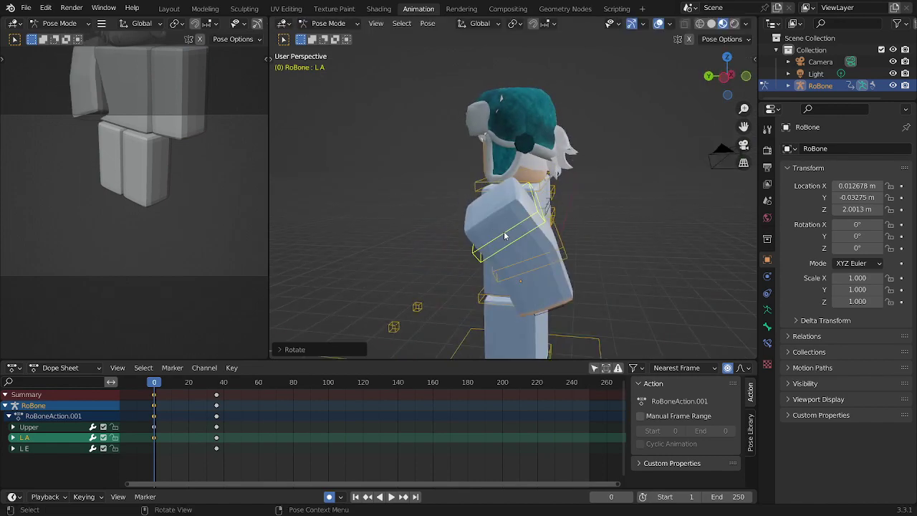
{"action": "key", "text": "r"}
{"action": "left_click", "coordinate": [494, 242]}
Step: Keyframe a slight rotation of the L E elbow bone at frame 0 from the side view
{"action": "left_click", "coordinate": [514, 270]}
{"action": "left_click", "coordinate": [478, 269]}
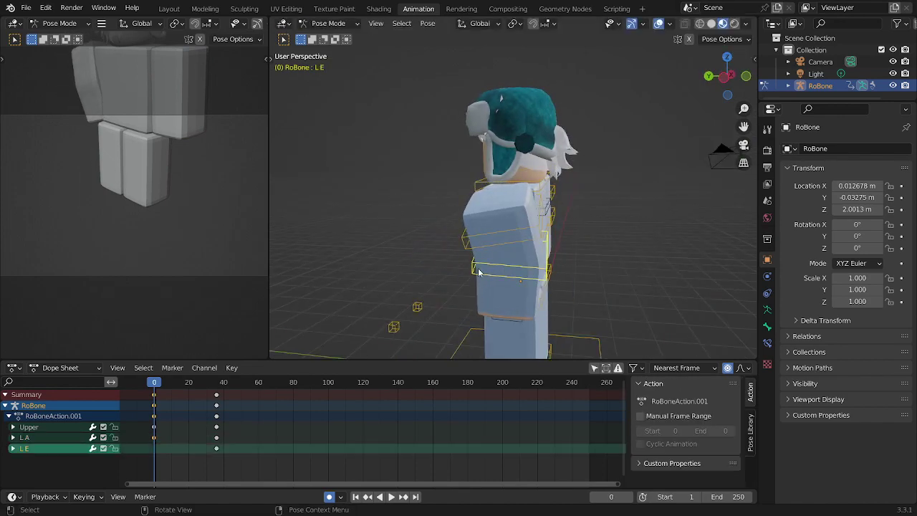
{"action": "key", "text": "r"}
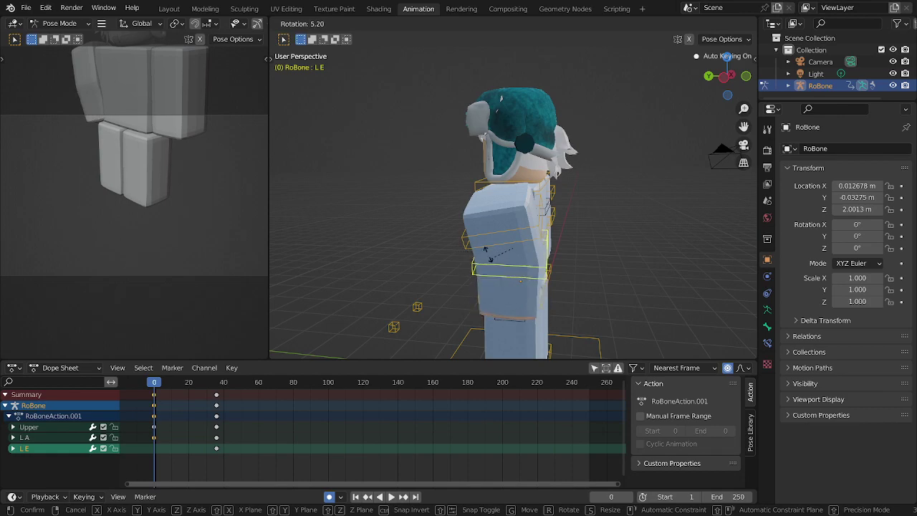
{"action": "left_click", "coordinate": [464, 239]}
Step: Play the arm-raising animation from a front view of the character
{"action": "middle_click_drag", "start_coordinate": [466, 238], "coordinate": [573, 273]}
{"action": "scroll", "coordinate": [573, 273], "scroll_direction": "up", "scroll_amount": 1}
{"action": "left_click", "coordinate": [368, 444]}
{"action": "key", "text": "space"}
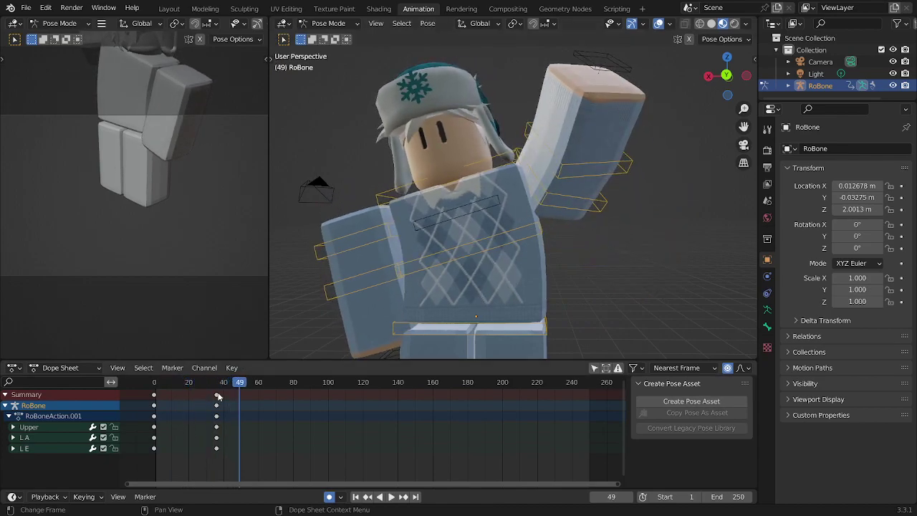
{"action": "key", "text": "Escape"}
Step: Set the interpolation of all keyframes to Bezier and their handle type to Automatic
{"action": "left_click_drag", "start_coordinate": [273, 402], "coordinate": [143, 464]}
{"action": "key", "text": "t"}
{"action": "left_click", "coordinate": [156, 464]}
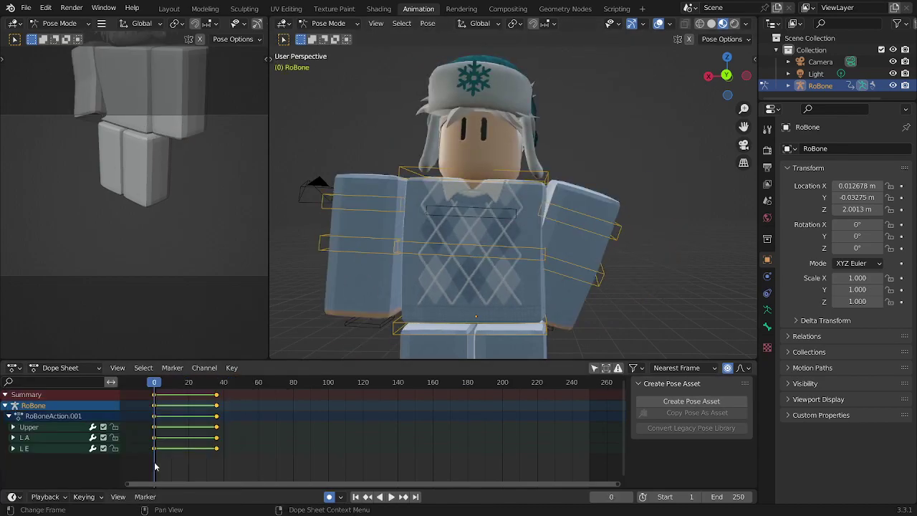
{"action": "key", "text": "t"}
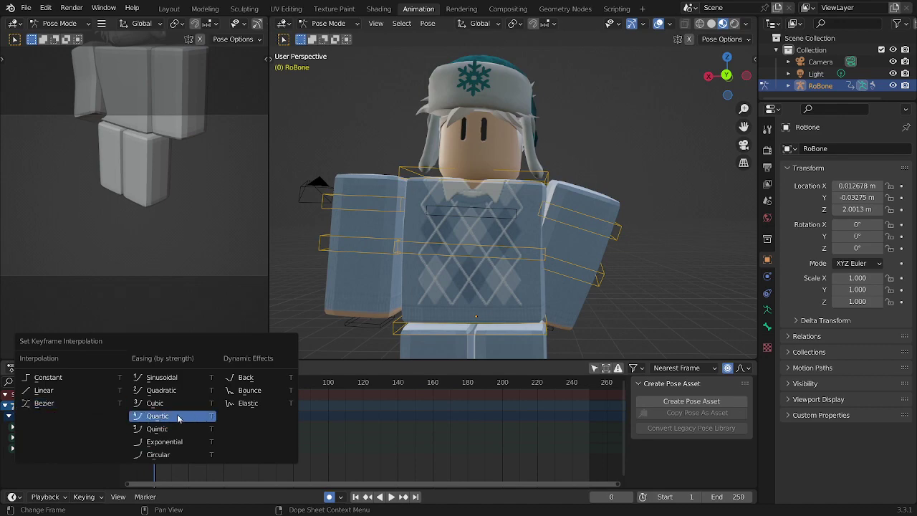
{"action": "left_click", "coordinate": [68, 404]}
{"action": "key", "text": "v"}
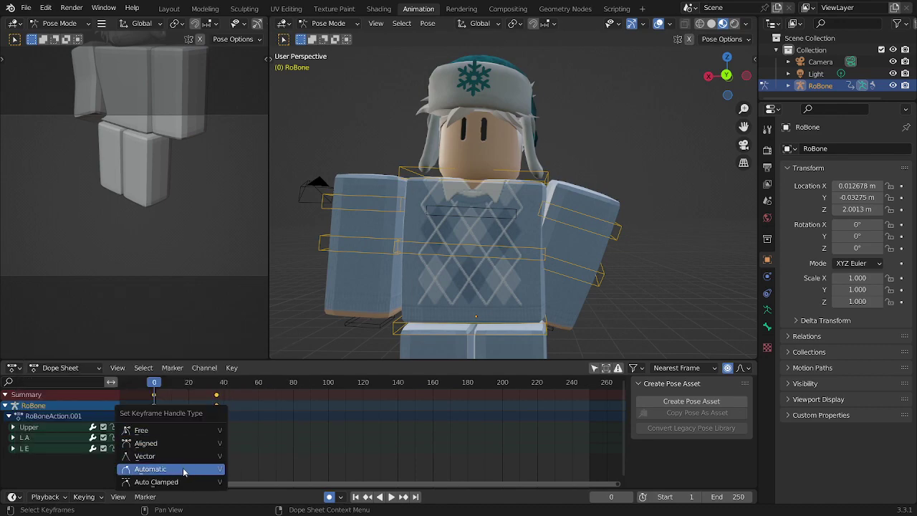
{"action": "left_click", "coordinate": [165, 474]}
Step: Play the smoothed animation and examine the movement from an angled view
{"action": "key", "text": "space"}
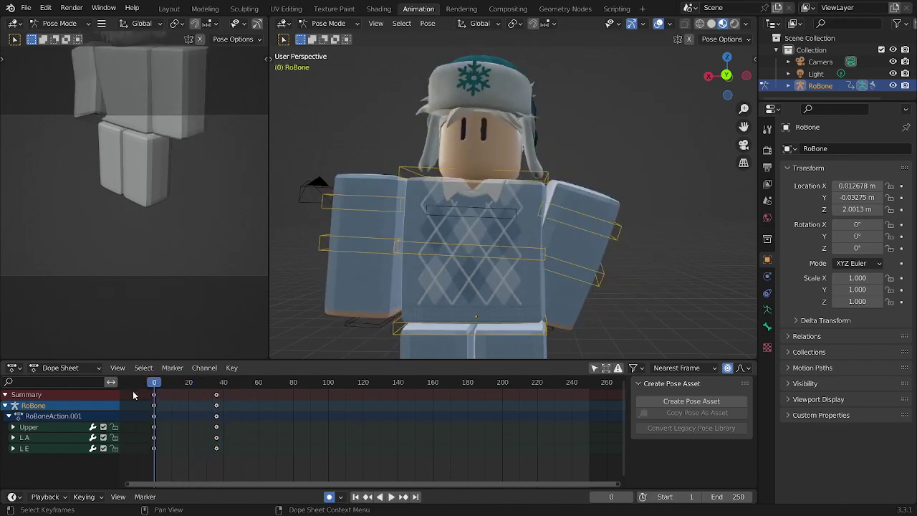
{"action": "key", "text": "space"}
{"action": "scroll", "coordinate": [486, 228], "scroll_direction": "down", "scroll_amount": 1}
{"action": "middle_click_drag", "start_coordinate": [486, 228], "coordinate": [561, 229]}
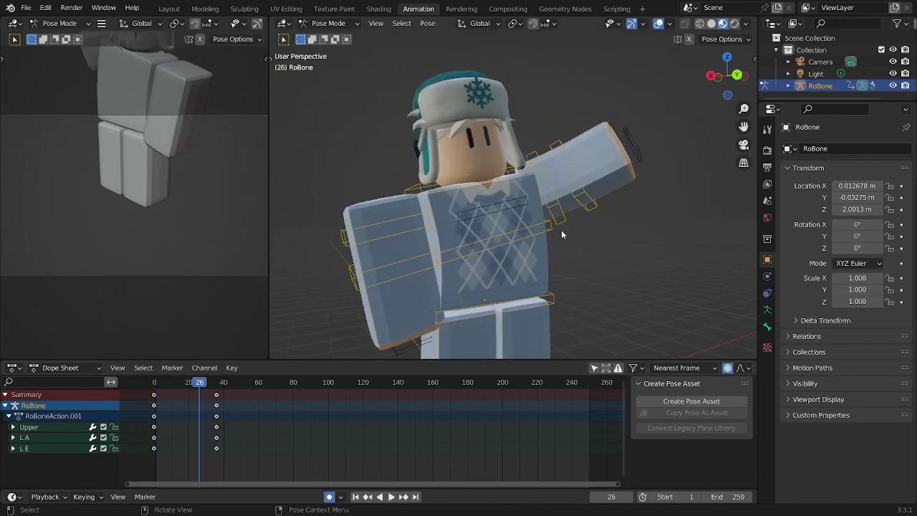
{"action": "key", "text": "space"}
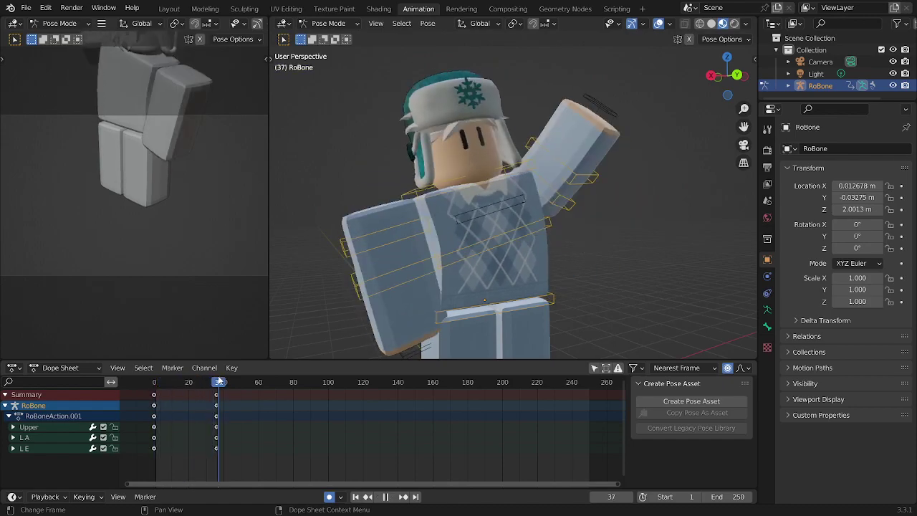
{"action": "key", "text": "space"}
Step: Switch to the Layout workspace and preview the character up close with rendered viewport shading
{"action": "left_click", "coordinate": [169, 8]}
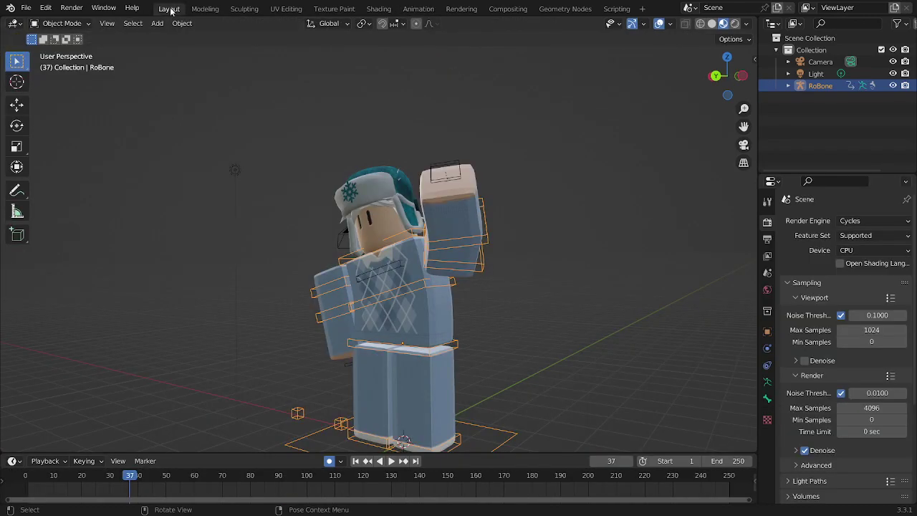
{"action": "left_click", "coordinate": [735, 24]}
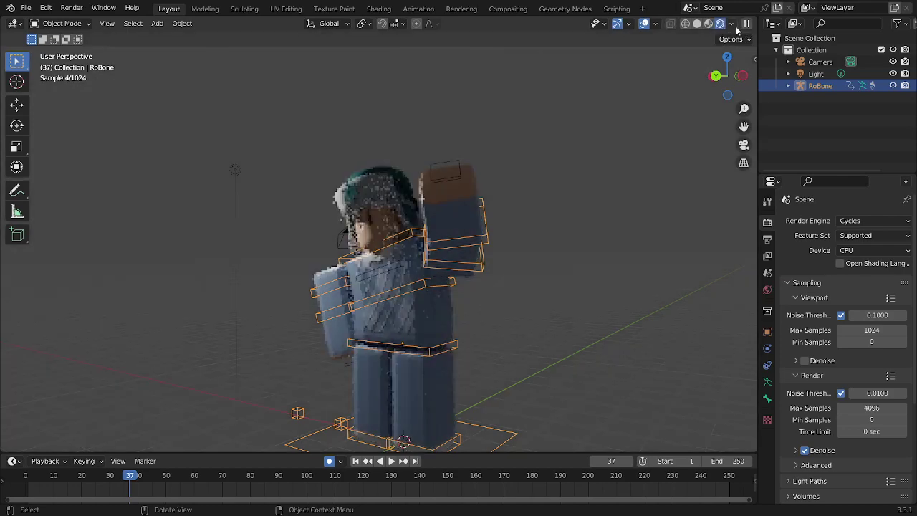
{"action": "middle_click_drag", "start_coordinate": [519, 242], "coordinate": [574, 242]}
{"action": "scroll", "coordinate": [483, 252], "scroll_direction": "up", "scroll_amount": 3}
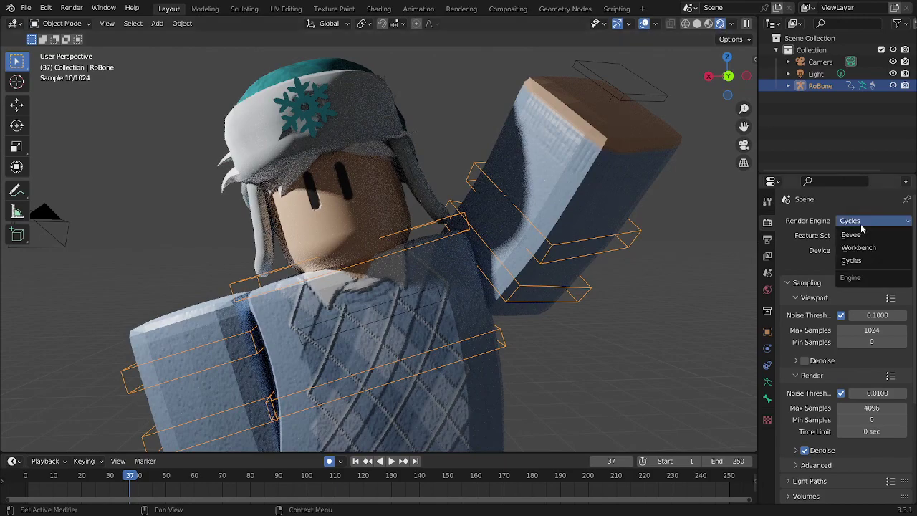
Step: Change the render engine to Eevee and back to Cycles to compare the character's shading
{"action": "left_click", "coordinate": [766, 203]}
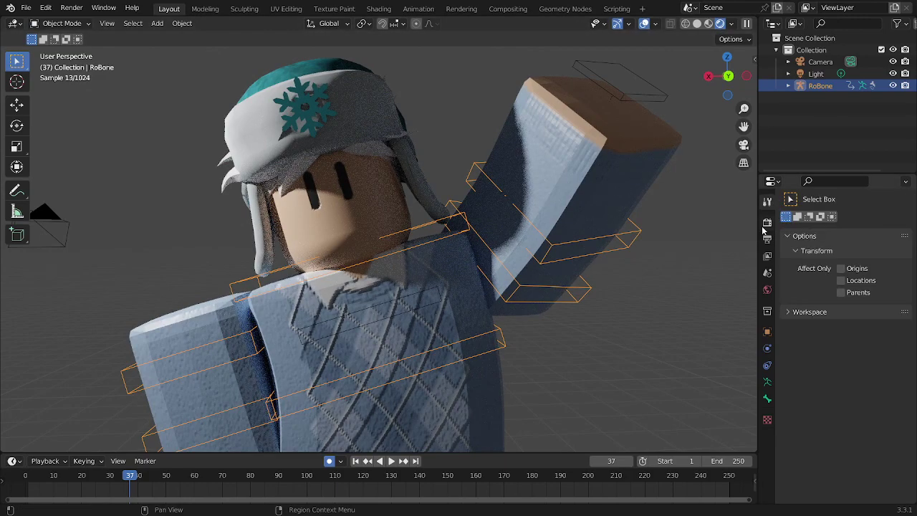
{"action": "left_click", "coordinate": [766, 222]}
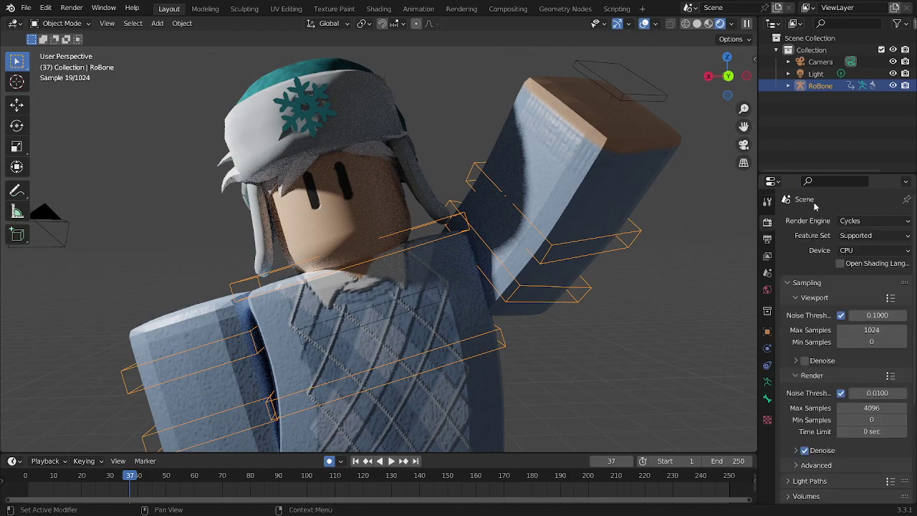
{"action": "left_click", "coordinate": [850, 222]}
{"action": "left_click", "coordinate": [855, 227]}
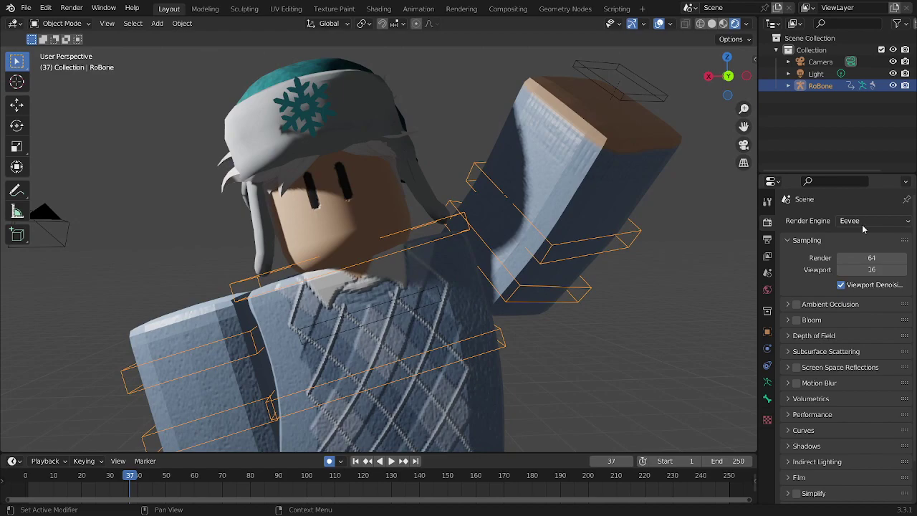
{"action": "left_click", "coordinate": [863, 222]}
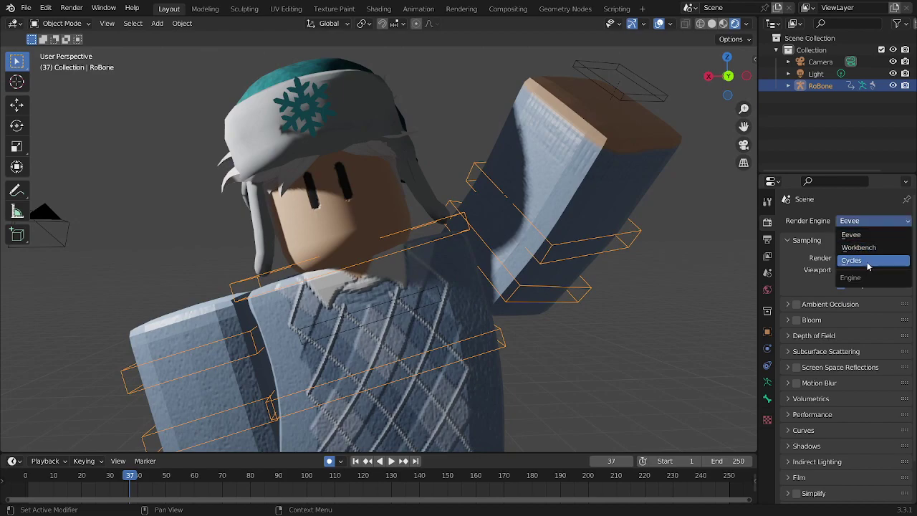
{"action": "left_click", "coordinate": [867, 260]}
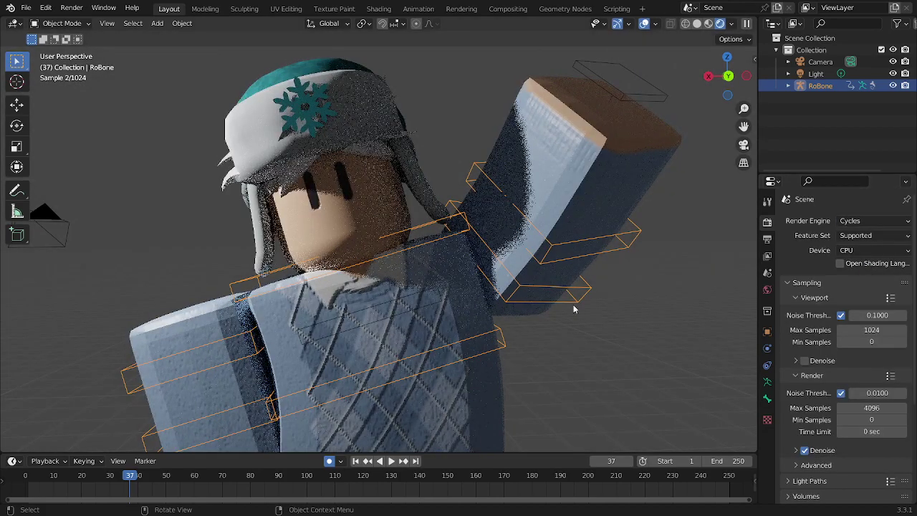
{"action": "middle_click_drag", "start_coordinate": [573, 308], "coordinate": [601, 310]}
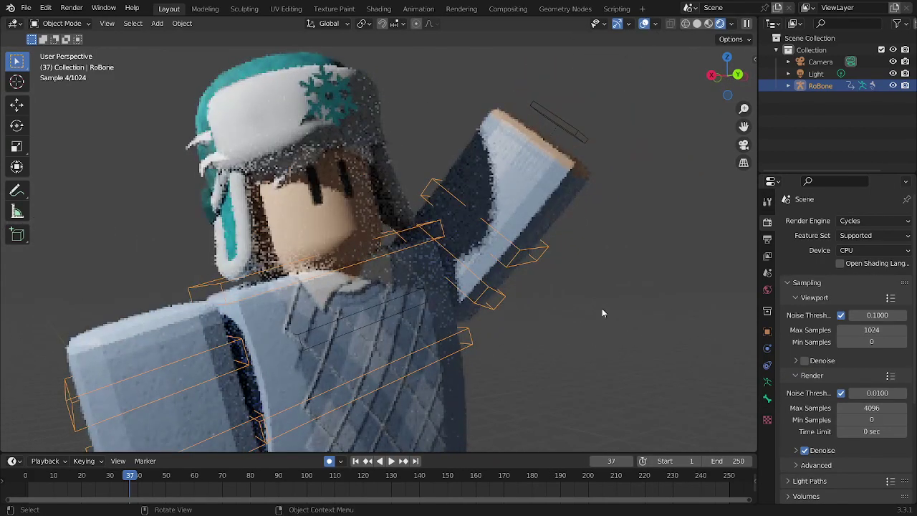
Step: In the Animation workspace, move all keyframes from frame 36 to frame 5 and play the faster animation from frame 0
{"action": "left_click_drag", "start_coordinate": [130, 480], "coordinate": [37, 478]}
{"action": "left_click", "coordinate": [416, 9]}
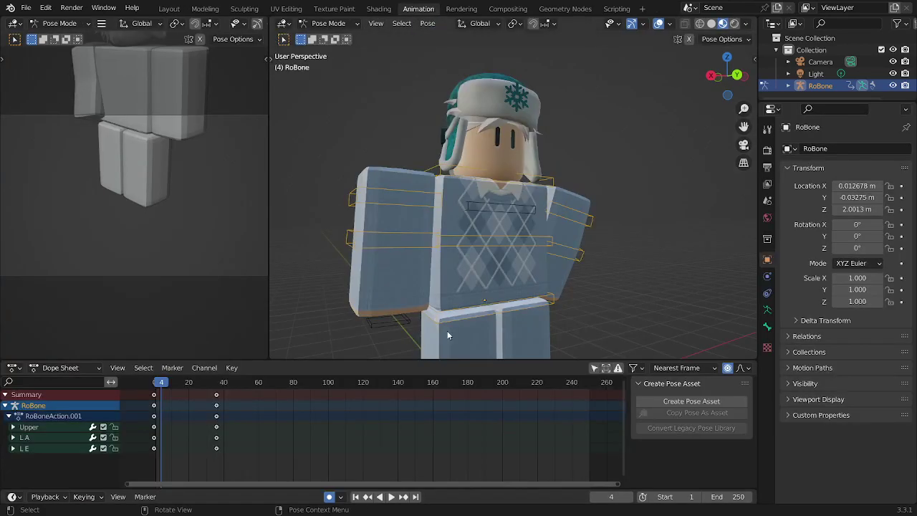
{"action": "key", "text": "g"}
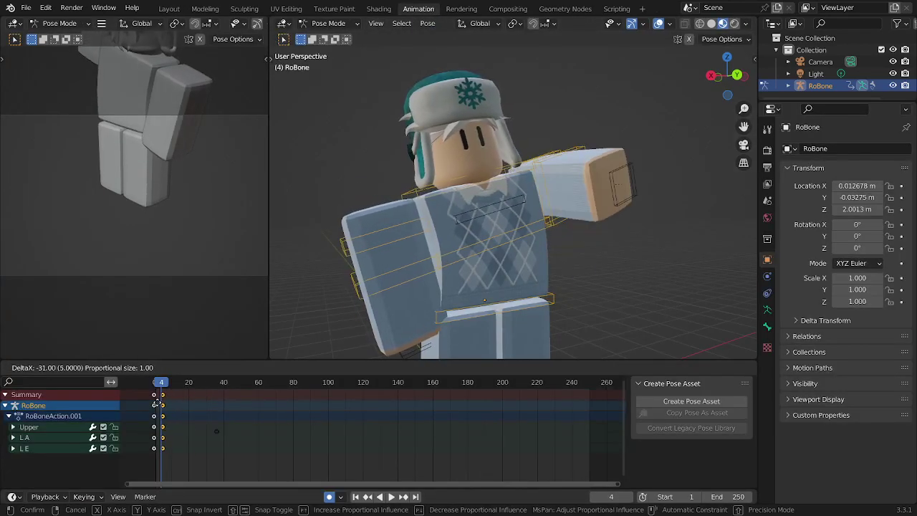
{"action": "left_click", "coordinate": [153, 399]}
{"action": "left_click_drag", "start_coordinate": [159, 385], "coordinate": [152, 386]}
{"action": "key", "text": "space"}
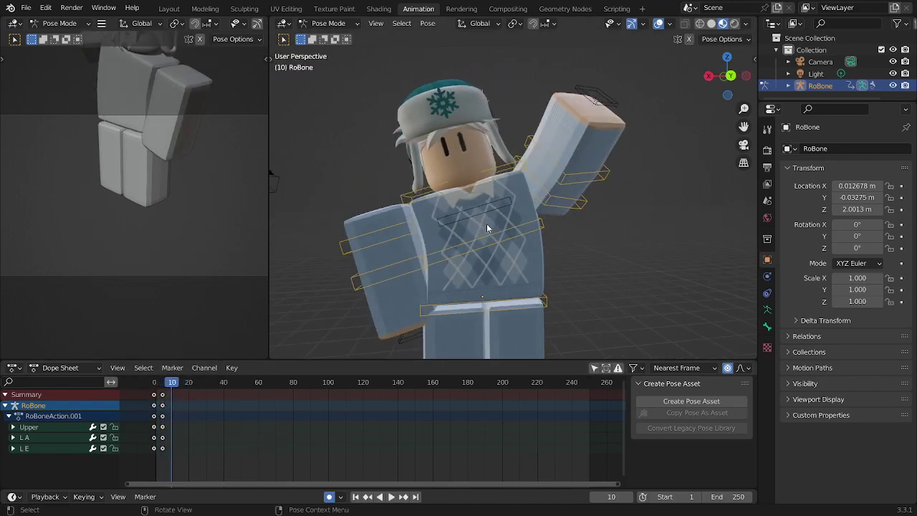
Step: Return to the Layout workspace and set the render engine to Eevee
{"action": "left_click", "coordinate": [286, 9]}
{"action": "left_click", "coordinate": [243, 9]}
{"action": "left_click", "coordinate": [169, 9]}
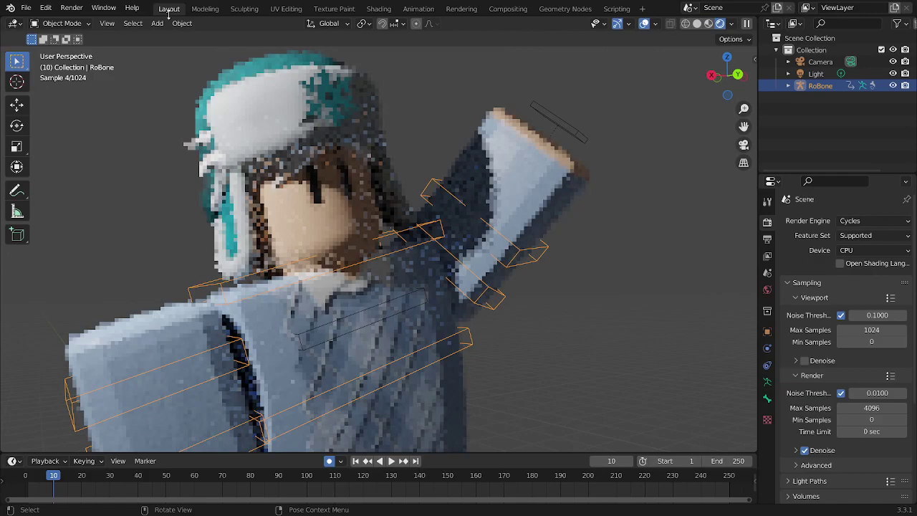
{"action": "left_click", "coordinate": [874, 221]}
{"action": "left_click", "coordinate": [852, 236]}
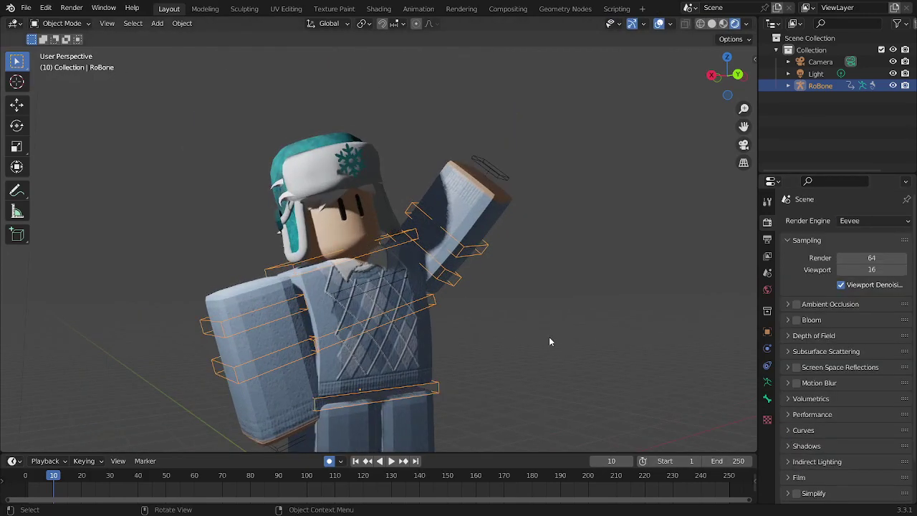
Step: Aim the camera at the character's upper body at frame 10 and play the animation through the camera from frame 0
{"action": "scroll", "coordinate": [549, 309], "scroll_direction": "down", "scroll_amount": 3}
{"action": "left_click", "coordinate": [233, 208]}
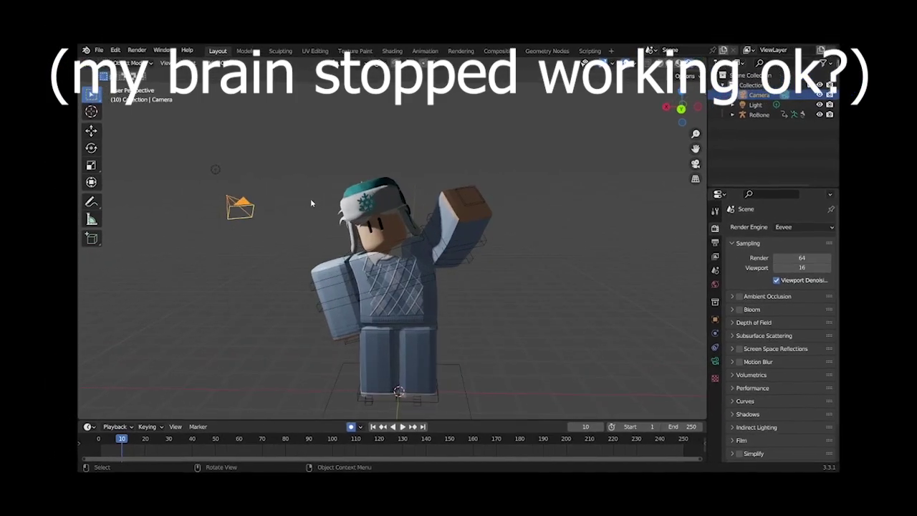
{"action": "middle_click_drag", "start_coordinate": [322, 207], "coordinate": [225, 221]}
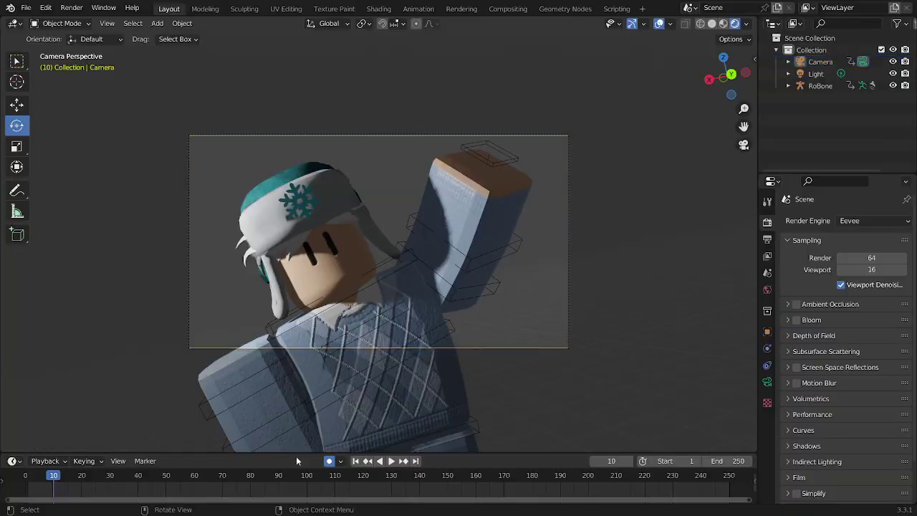
{"action": "left_click_drag", "start_coordinate": [53, 475], "coordinate": [25, 476]}
{"action": "key", "text": "space"}
{"action": "key", "text": "space"}
{"action": "key", "text": "space"}
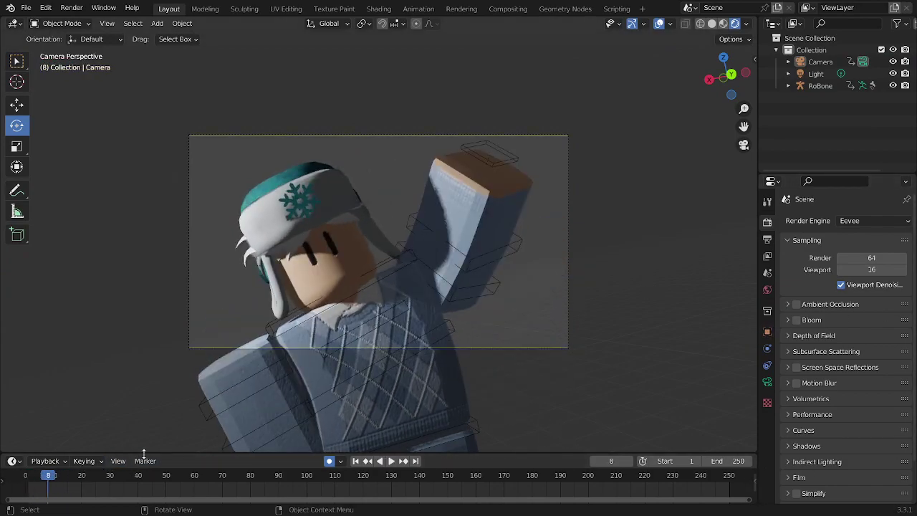
{"action": "mouse_move", "coordinate": [40, 477]}
{"action": "left_mouse_down"}
{"action": "mouse_move", "coordinate": [26, 476]}
{"action": "mouse_move", "coordinate": [42, 470]}
{"action": "left_mouse_up"}
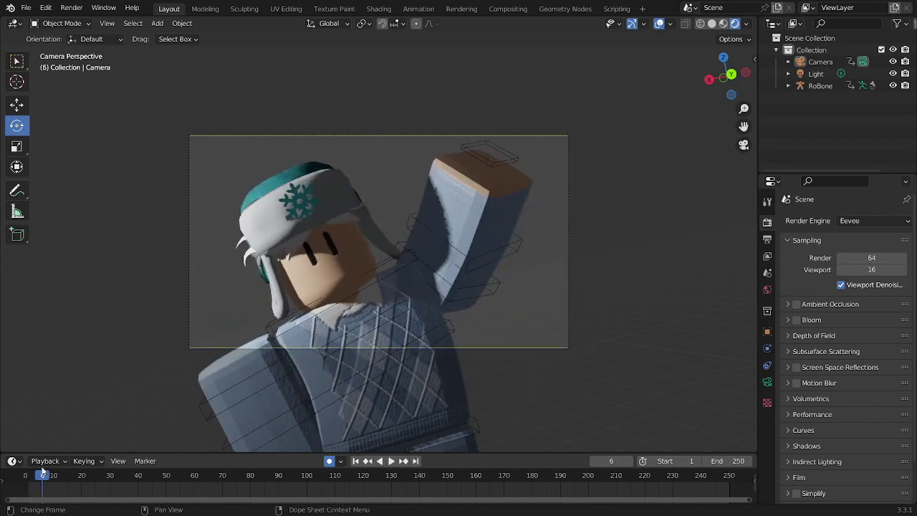
{"action": "left_click", "coordinate": [370, 282]}
{"action": "left_click", "coordinate": [379, 256]}
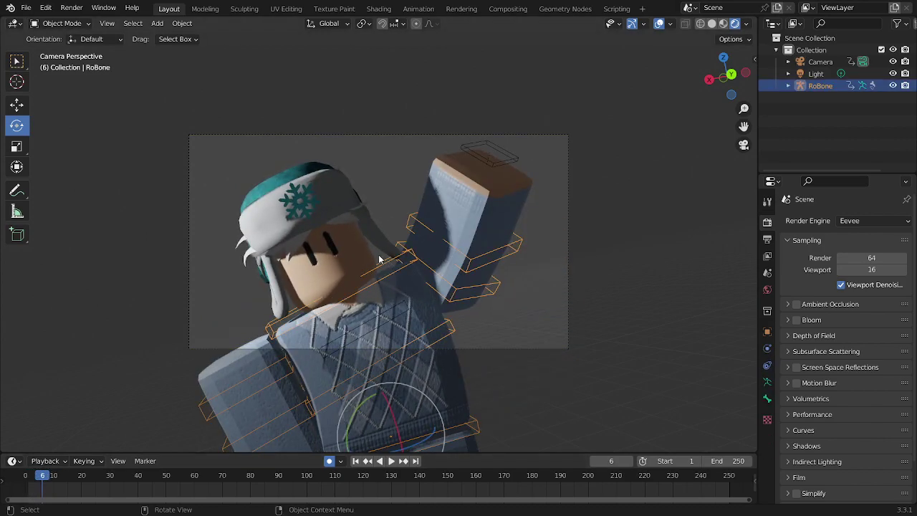
{"action": "left_click", "coordinate": [397, 99]}
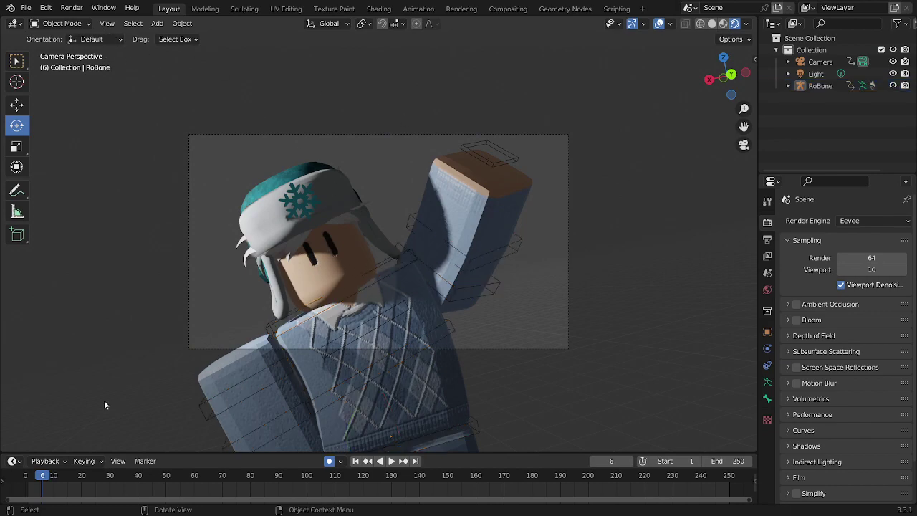
Step: At frame 5, lower the camera slightly and rotate it to point at the ground, and play the animation from outside the camera view
{"action": "left_click", "coordinate": [23, 482]}
{"action": "left_click_drag", "start_coordinate": [23, 482], "coordinate": [40, 478]}
{"action": "scroll", "coordinate": [440, 278], "scroll_direction": "down", "scroll_amount": 3}
{"action": "middle_click_drag", "start_coordinate": [439, 278], "coordinate": [250, 300]}
{"action": "scroll", "coordinate": [250, 299], "scroll_direction": "down", "scroll_amount": 4}
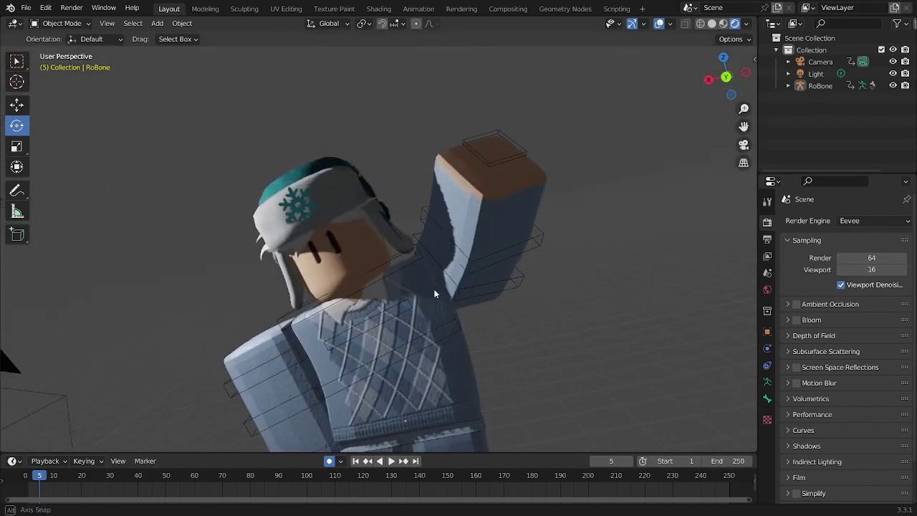
{"action": "left_click", "coordinate": [178, 257]}
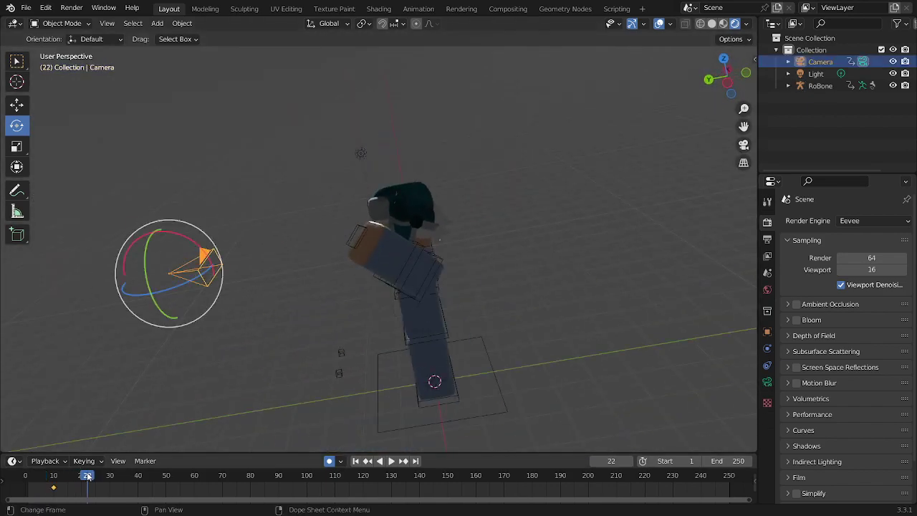
{"action": "key", "text": "g"}
{"action": "left_click", "coordinate": [168, 266]}
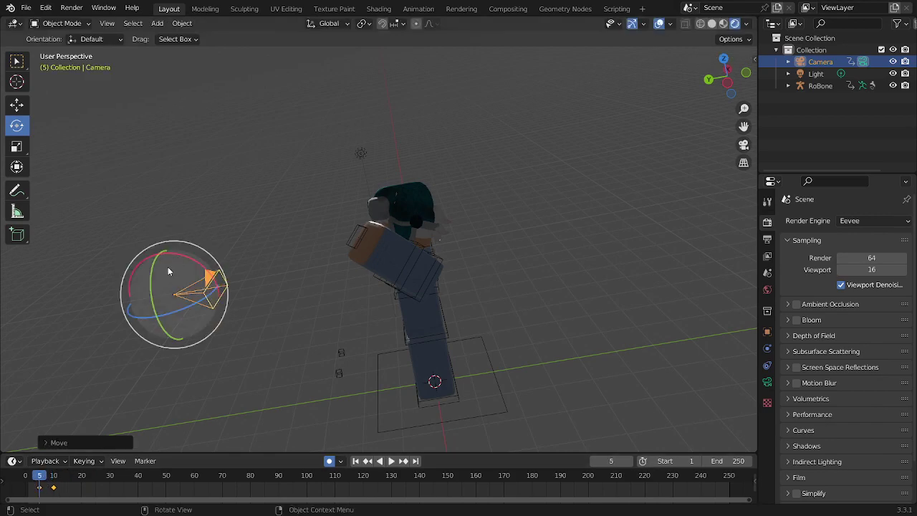
{"action": "left_click_drag", "start_coordinate": [187, 255], "coordinate": [179, 337]}
{"action": "key", "text": "space"}
{"action": "key", "text": "space"}
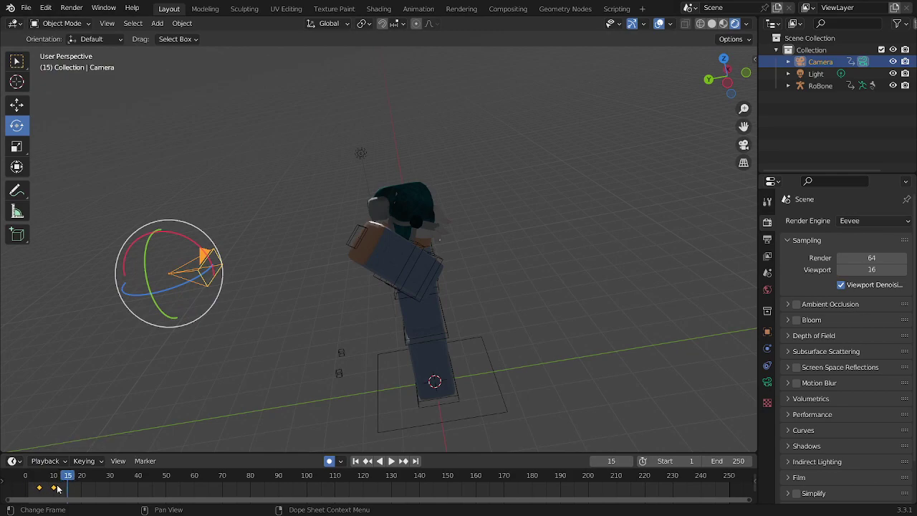
Step: Return to frame 1, deselect the camera, and play the camera movement through the camera view
{"action": "left_click_drag", "start_coordinate": [68, 477], "coordinate": [25, 477]}
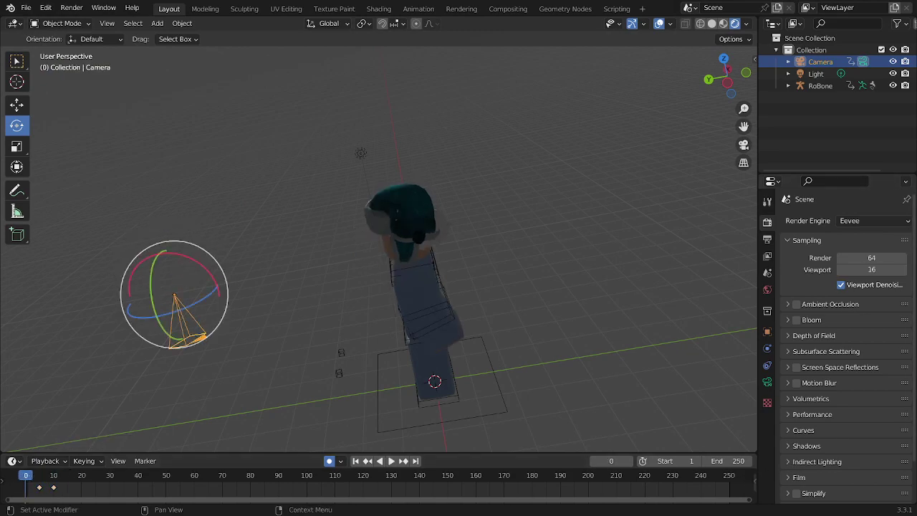
{"action": "left_click", "coordinate": [703, 281]}
{"action": "key", "text": "Right"}
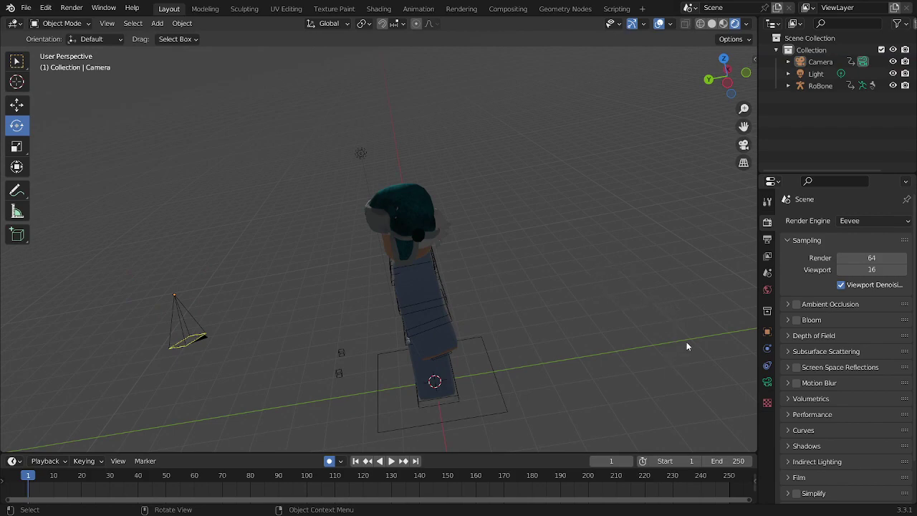
{"action": "key", "text": "KP_0"}
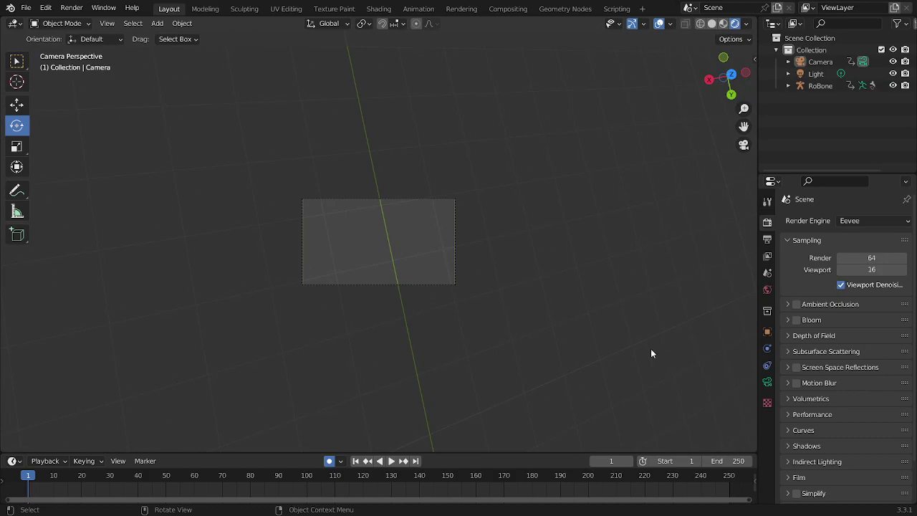
{"action": "key", "text": "space"}
{"action": "key", "text": "space"}
Step: Preview the camera movement up close through the camera and return the playhead to frame 1
{"action": "scroll", "coordinate": [464, 310], "scroll_direction": "up", "scroll_amount": 3}
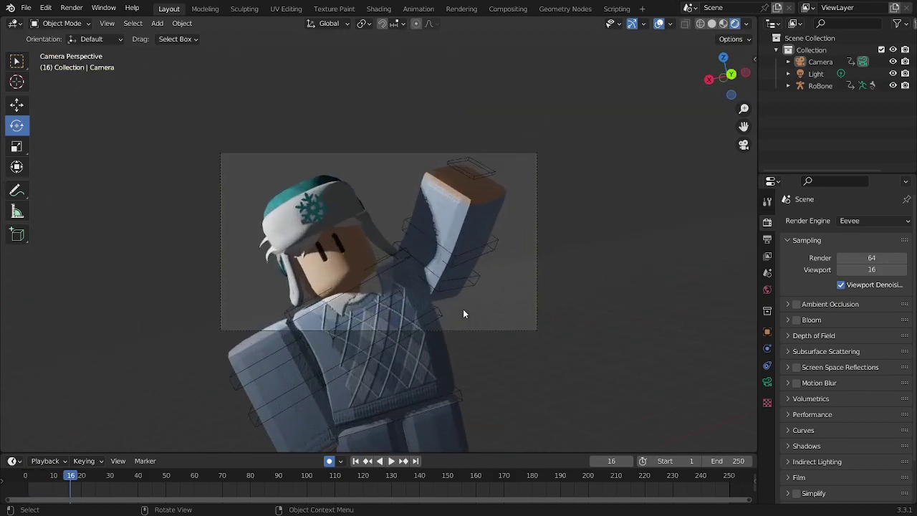
{"action": "scroll", "coordinate": [464, 308], "scroll_direction": "up", "scroll_amount": 5}
{"action": "left_click", "coordinate": [91, 476]}
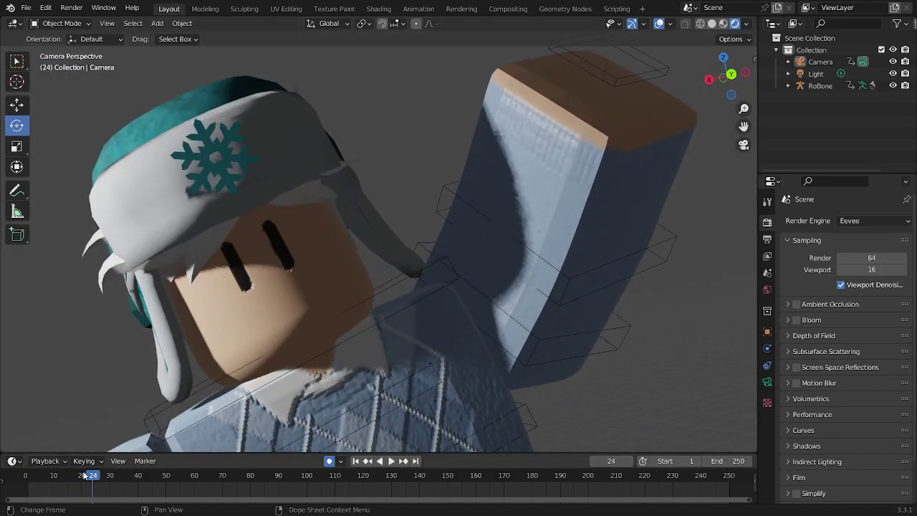
{"action": "left_click_drag", "start_coordinate": [83, 475], "coordinate": [28, 475]}
{"action": "key", "text": "space"}
{"action": "key", "text": "space"}
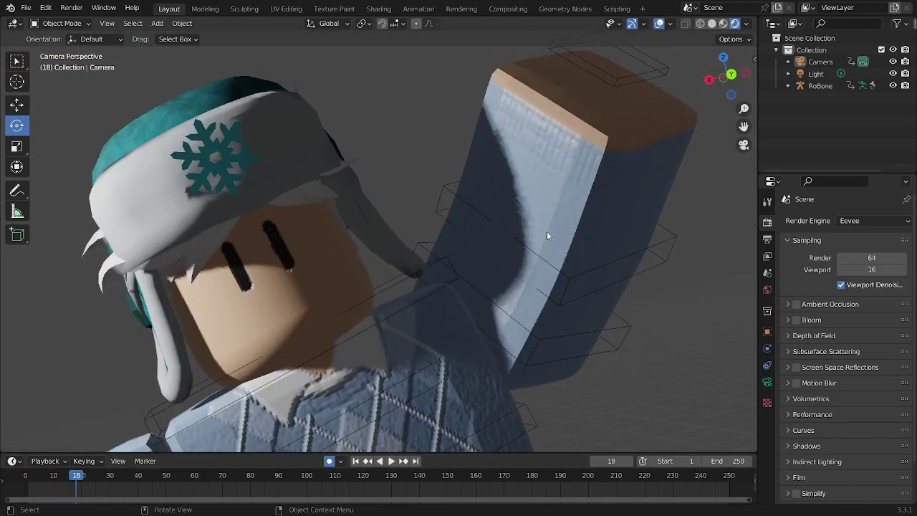
{"action": "left_click", "coordinate": [651, 275]}
{"action": "left_click", "coordinate": [672, 291]}
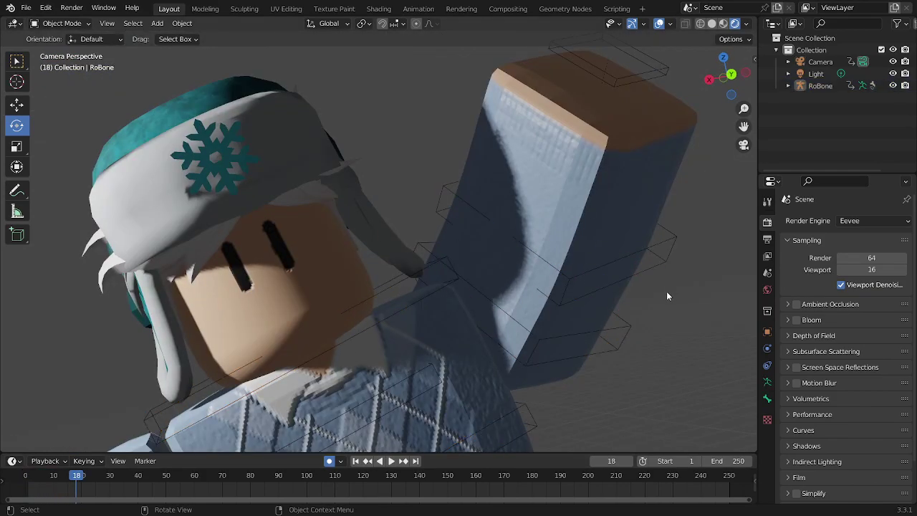
{"action": "left_click_drag", "start_coordinate": [89, 482], "coordinate": [29, 484]}
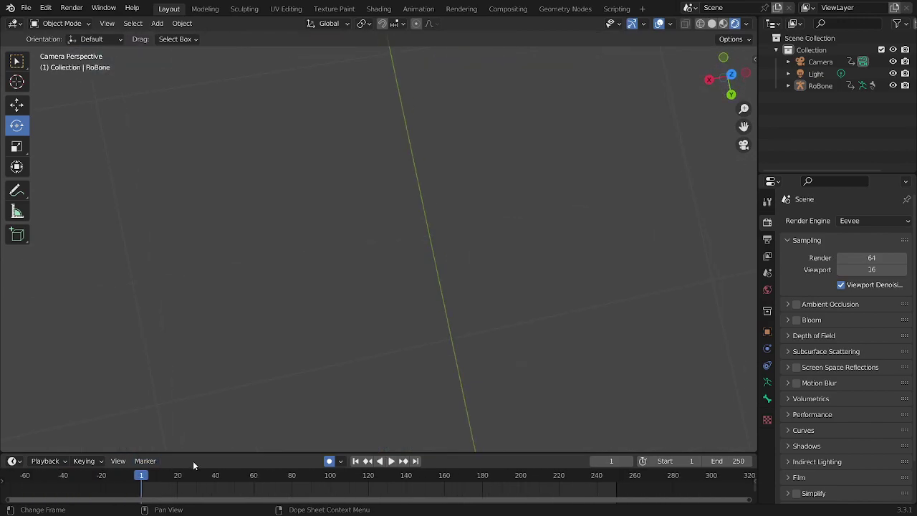
Step: Enlarge the timeline, select the camera, and move its first keyframe to frame 1
{"action": "left_click_drag", "start_coordinate": [208, 452], "coordinate": [237, 415]}
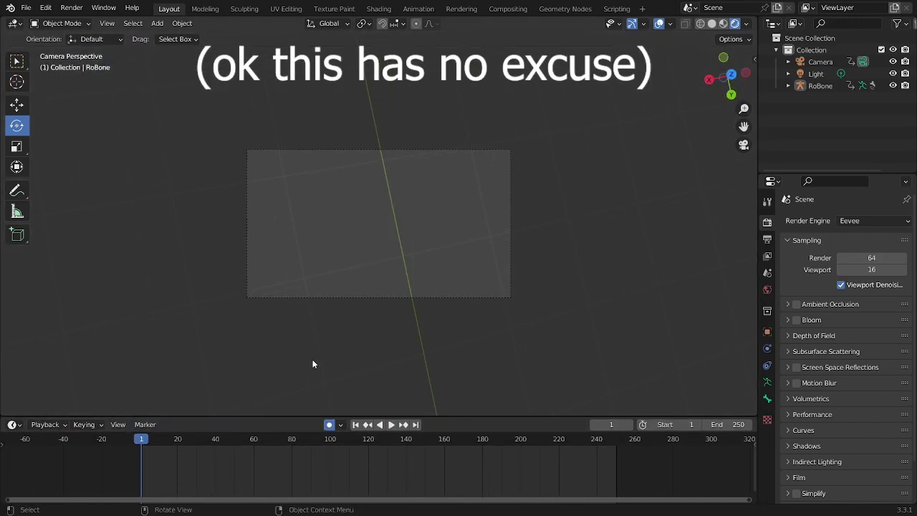
{"action": "left_click", "coordinate": [806, 62]}
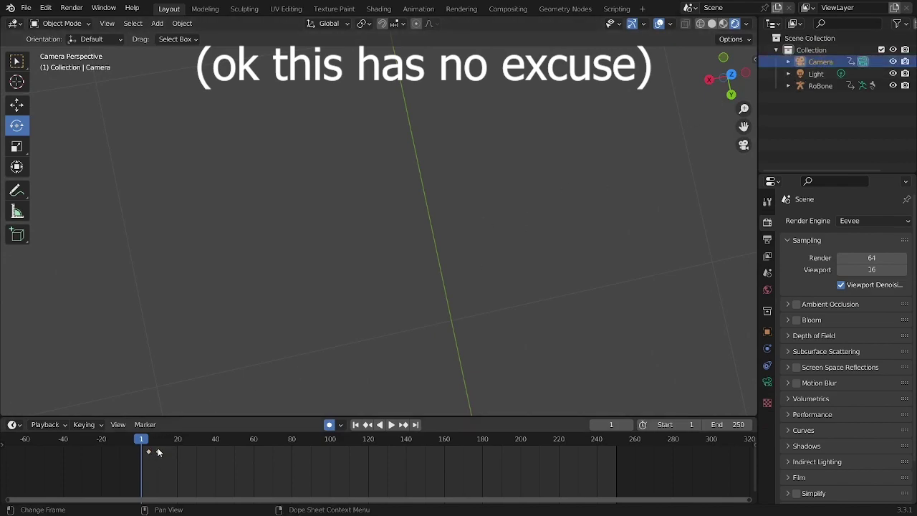
{"action": "left_click_drag", "start_coordinate": [158, 454], "coordinate": [133, 454]}
{"action": "key", "text": "space"}
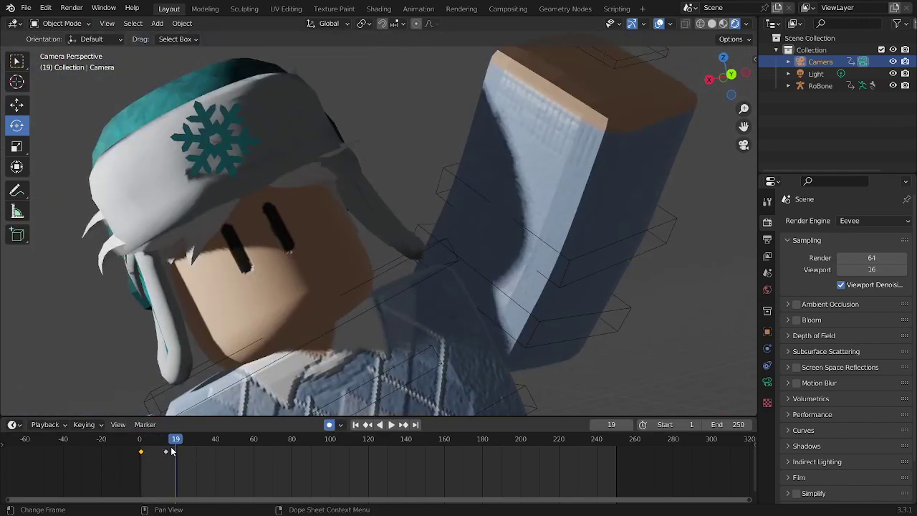
Step: Move the camera's second keyframe to about frame 4 and play the faster camera movement
{"action": "left_click_drag", "start_coordinate": [167, 452], "coordinate": [144, 443]}
{"action": "key", "text": "space"}
{"action": "key", "text": "space"}
{"action": "key", "text": "space"}
{"action": "key", "text": "space"}
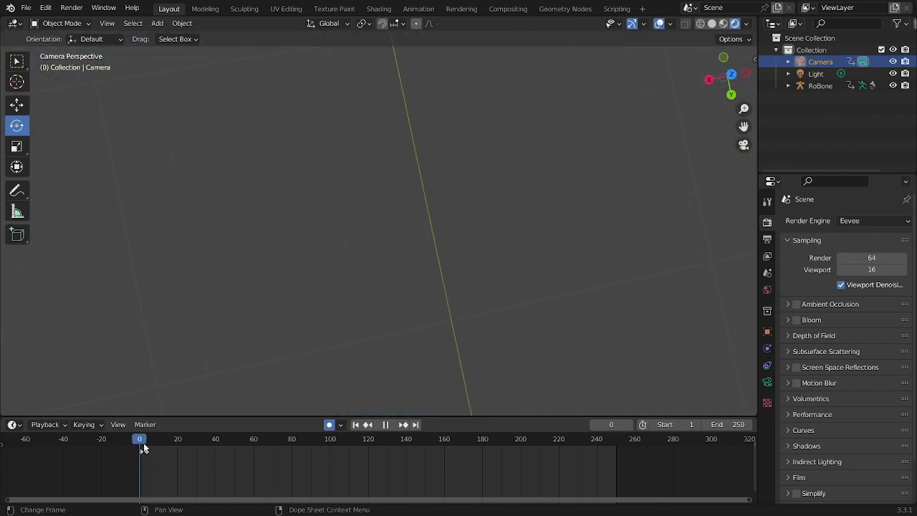
{"action": "key", "text": "space"}
Step: Leave the camera view, deselect the camera, render the animation with Eevee, and close the render window
{"action": "scroll", "coordinate": [486, 268], "scroll_direction": "down", "scroll_amount": 4}
{"action": "scroll", "coordinate": [486, 267], "scroll_direction": "up", "scroll_amount": 4}
{"action": "key", "text": "KP_0"}
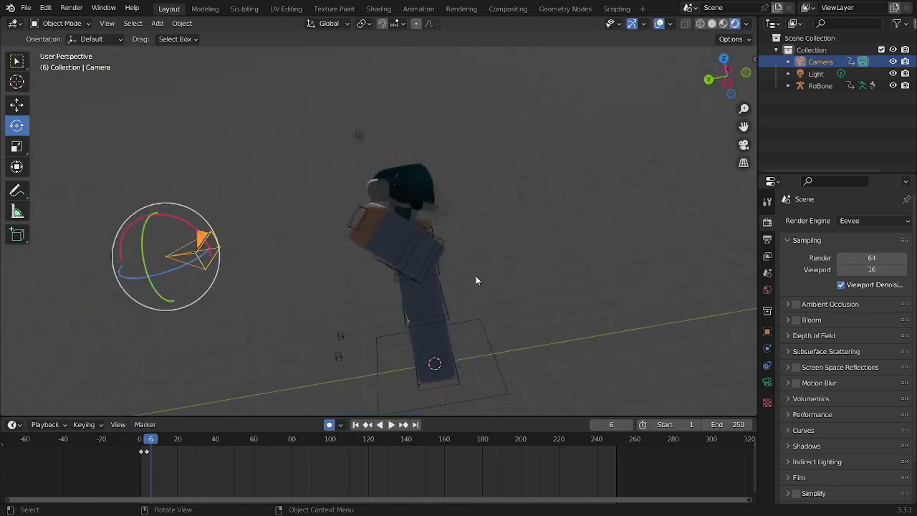
{"action": "left_click", "coordinate": [281, 205]}
{"action": "left_click", "coordinate": [73, 8]}
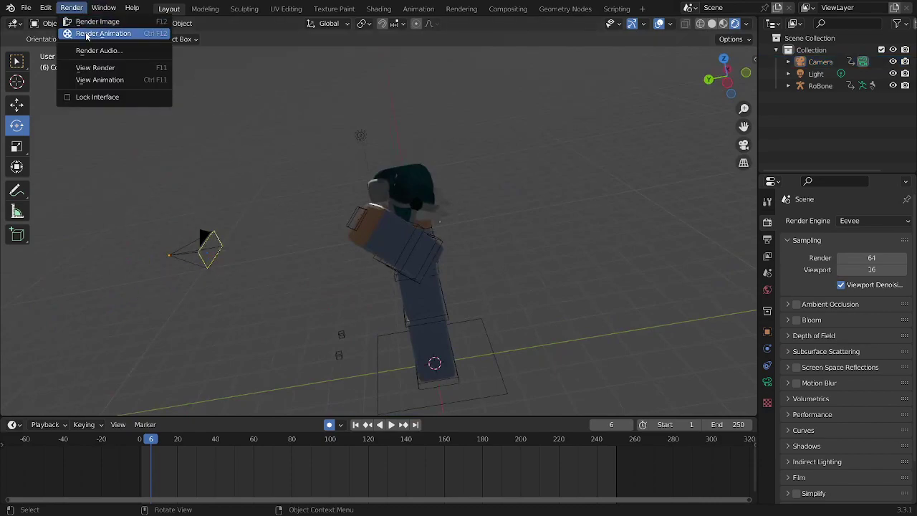
{"action": "left_click", "coordinate": [100, 34]}
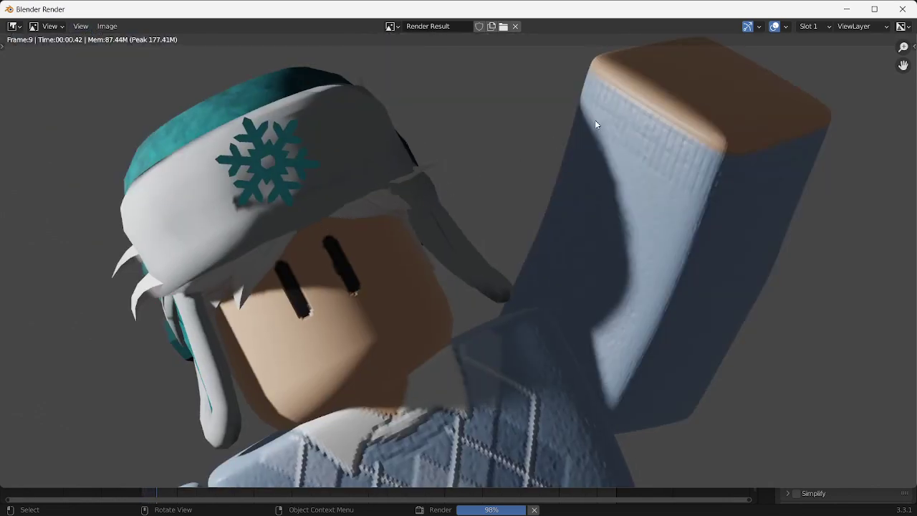
{"action": "left_click", "coordinate": [900, 11]}
Step: Set the render engine to Cycles, start rendering the animation, and close the render window
{"action": "left_click", "coordinate": [863, 223]}
{"action": "left_click", "coordinate": [858, 263]}
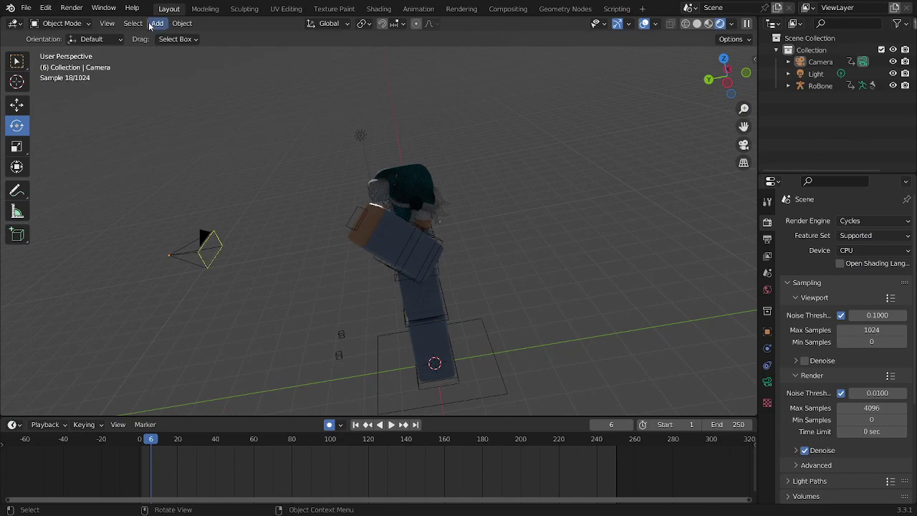
{"action": "left_click", "coordinate": [72, 8]}
{"action": "left_click", "coordinate": [94, 34]}
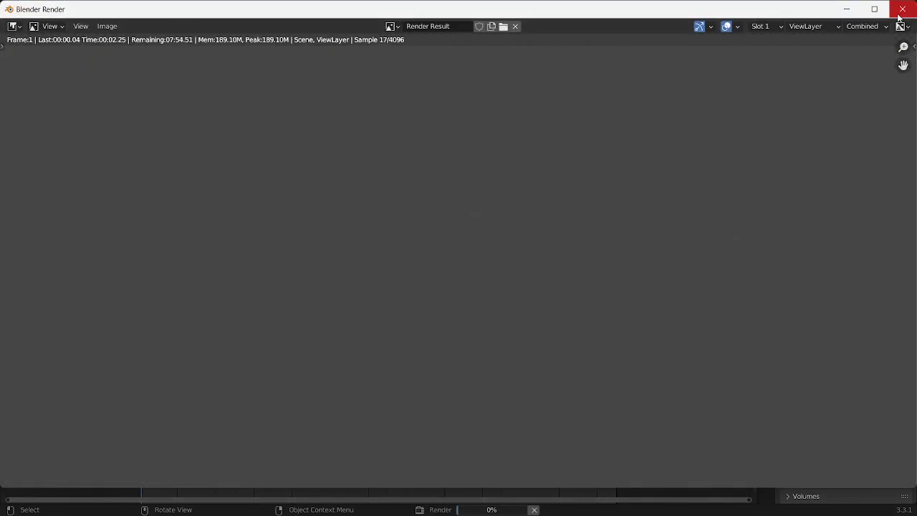
{"action": "left_click", "coordinate": [899, 15]}
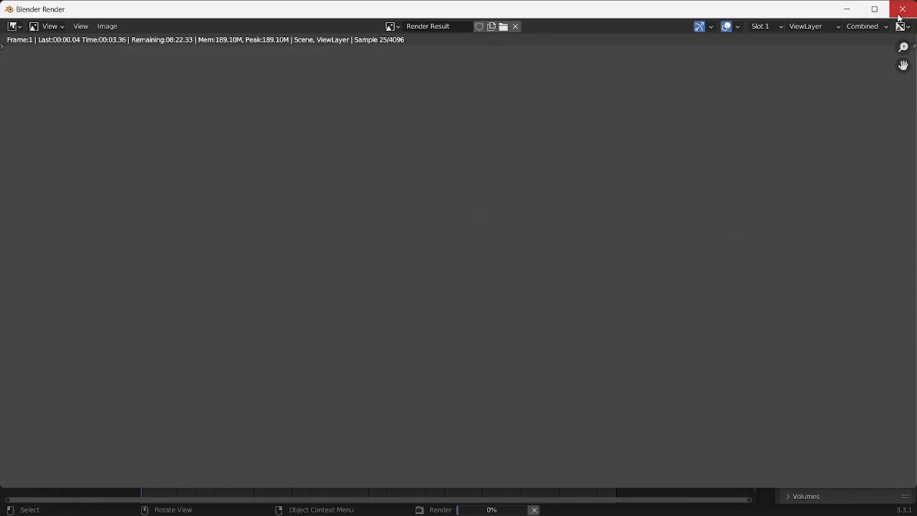
{"action": "left_click", "coordinate": [903, 10]}
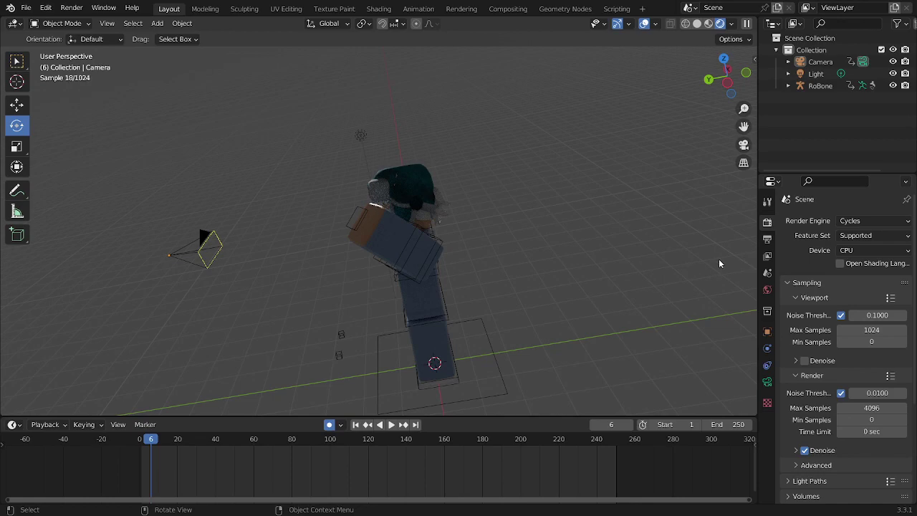
Step: Enable the transparent film background in the render settings and inspect the character up close from the front
{"action": "scroll", "coordinate": [825, 410], "scroll_direction": "down", "scroll_amount": 3}
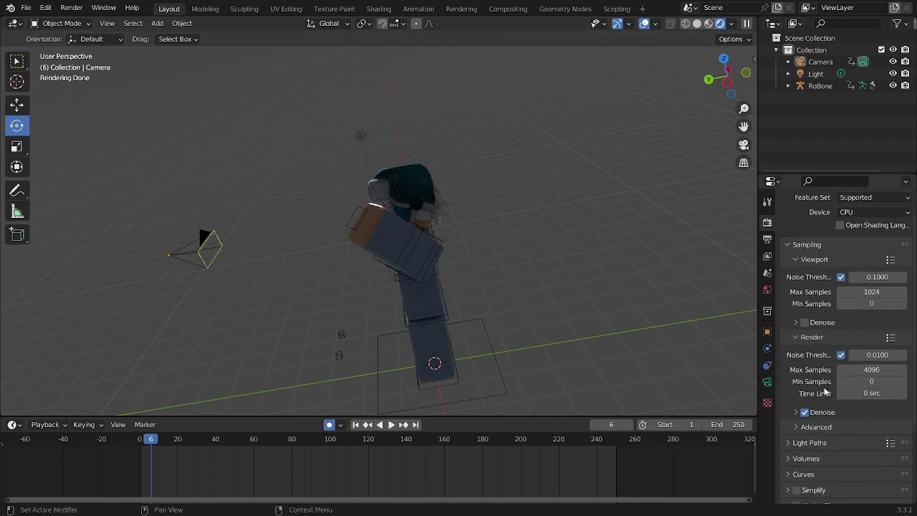
{"action": "scroll", "coordinate": [826, 412], "scroll_direction": "down", "scroll_amount": 3}
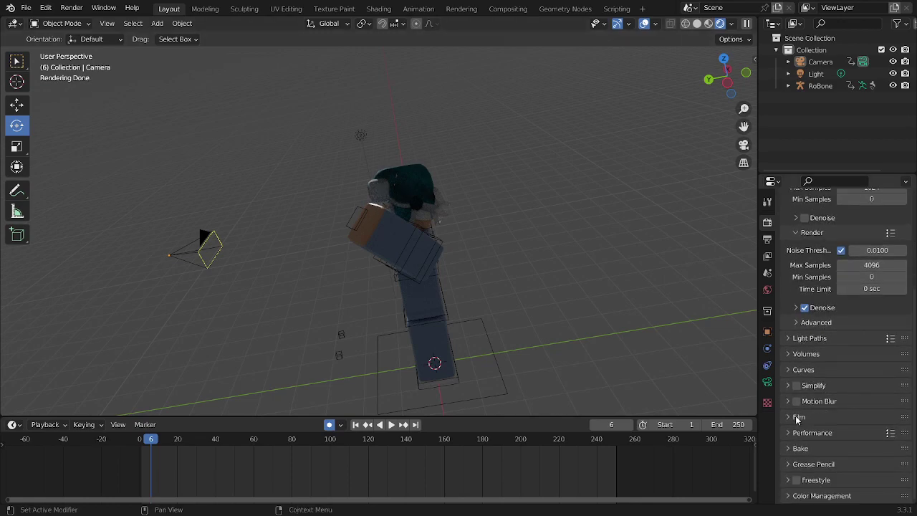
{"action": "left_click", "coordinate": [795, 418]}
{"action": "left_click", "coordinate": [797, 453]}
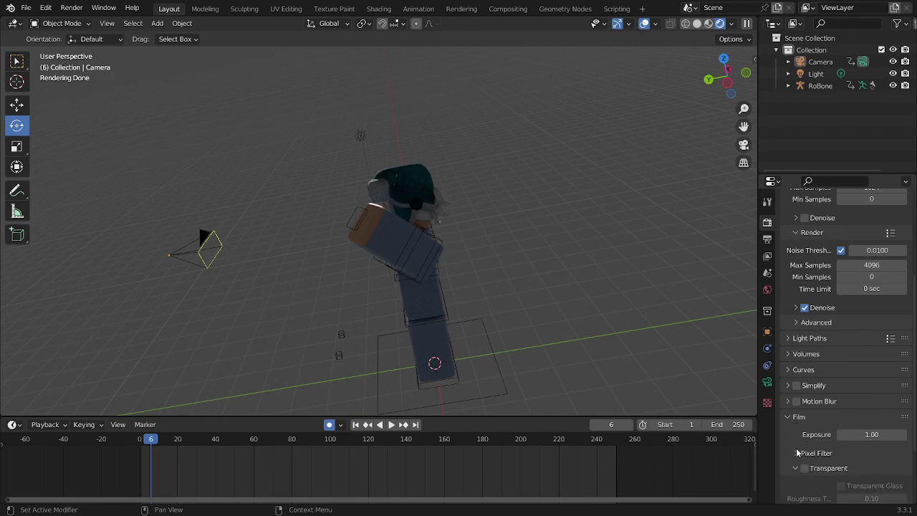
{"action": "scroll", "coordinate": [788, 423], "scroll_direction": "down", "scroll_amount": 1}
{"action": "left_click", "coordinate": [803, 450]}
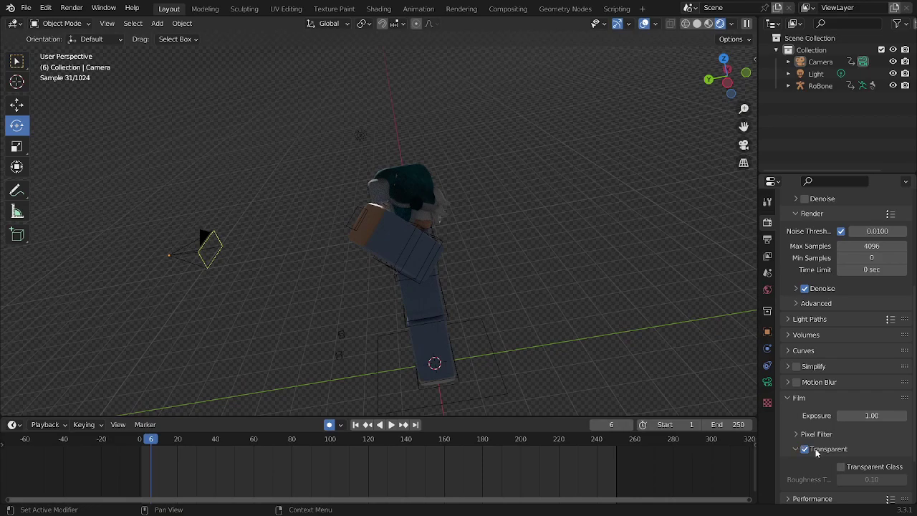
{"action": "left_click", "coordinate": [788, 399]}
{"action": "middle_click_drag", "start_coordinate": [463, 303], "coordinate": [572, 159]}
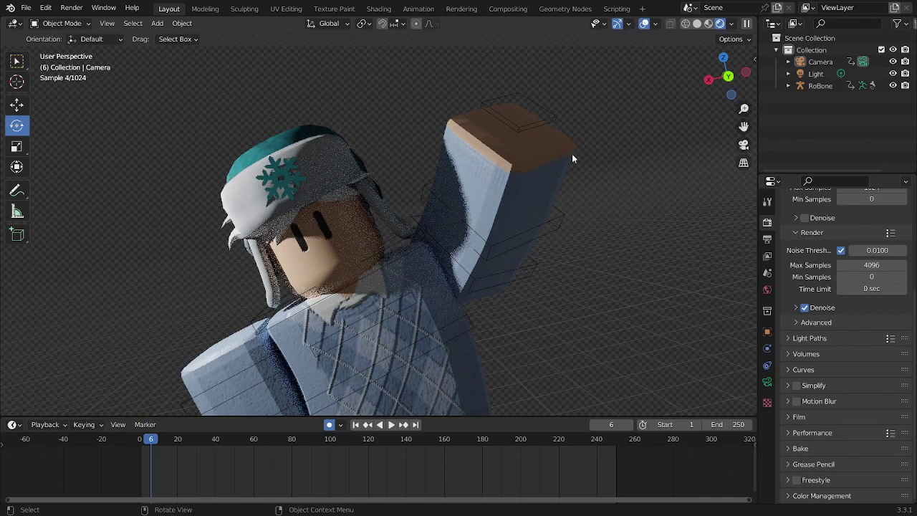
{"action": "scroll", "coordinate": [617, 294], "scroll_direction": "down", "scroll_amount": 1}
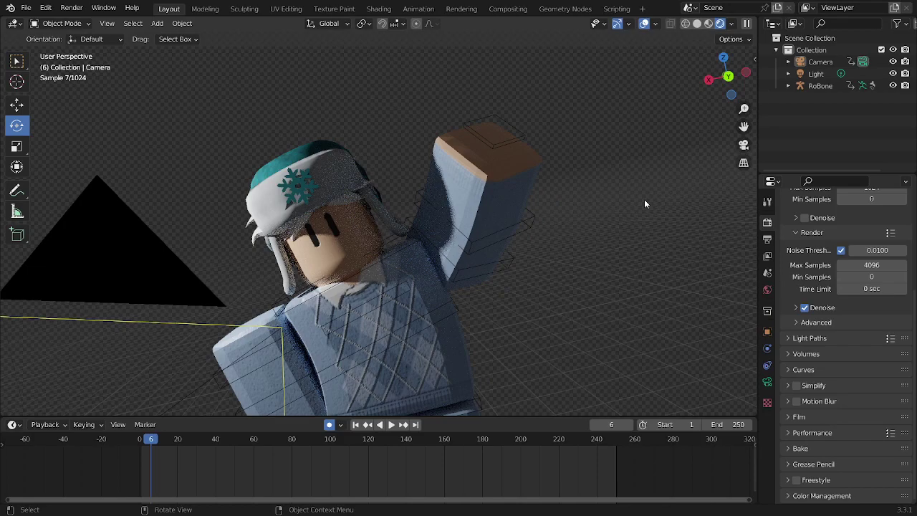
{"action": "left_click", "coordinate": [767, 382]}
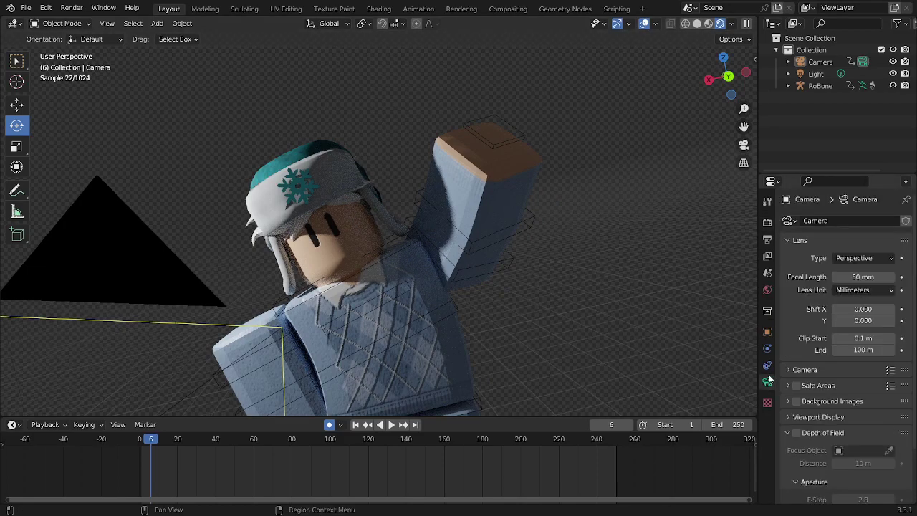
{"action": "left_click", "coordinate": [767, 364]}
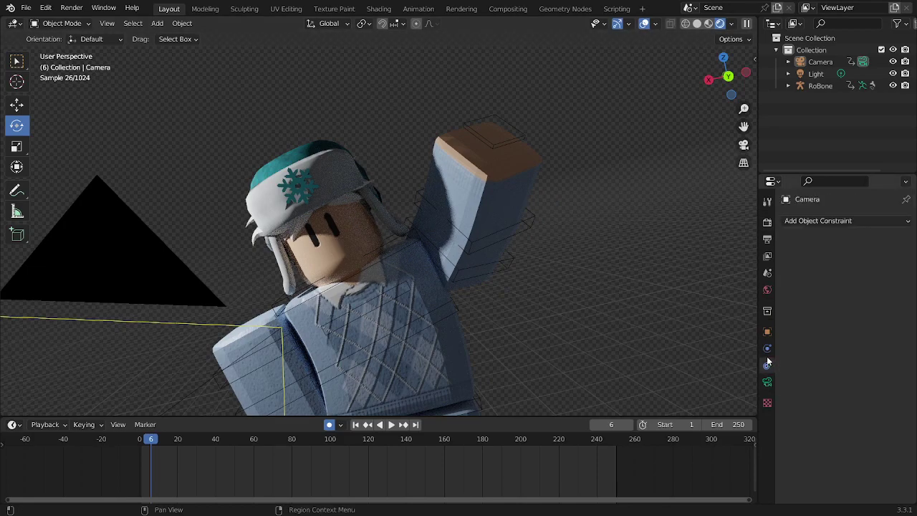
{"action": "left_click", "coordinate": [767, 331]}
{"action": "left_click", "coordinate": [767, 310]}
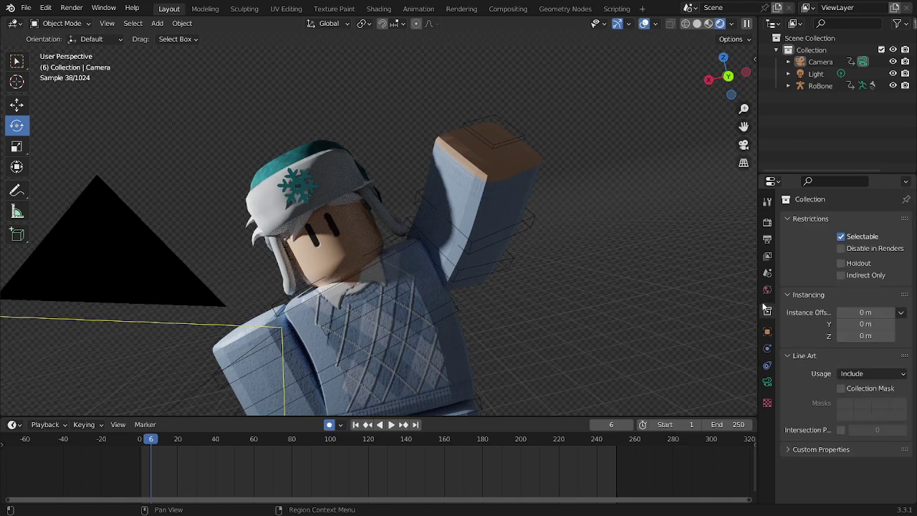
{"action": "left_click", "coordinate": [768, 239]}
{"action": "left_click", "coordinate": [767, 221]}
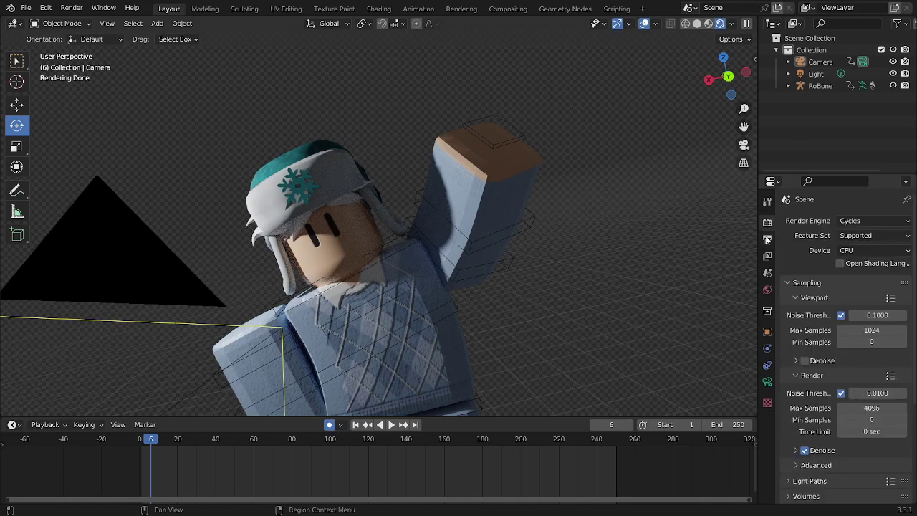
Step: Set the output file format to AVI JPEG, and open the output folder browser and close it without choosing a folder
{"action": "left_click", "coordinate": [768, 240]}
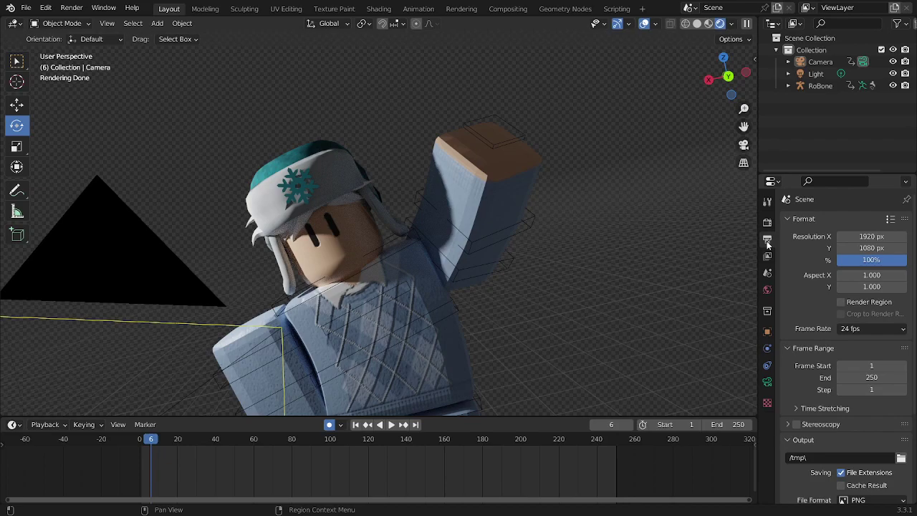
{"action": "scroll", "coordinate": [815, 436], "scroll_direction": "down", "scroll_amount": 2}
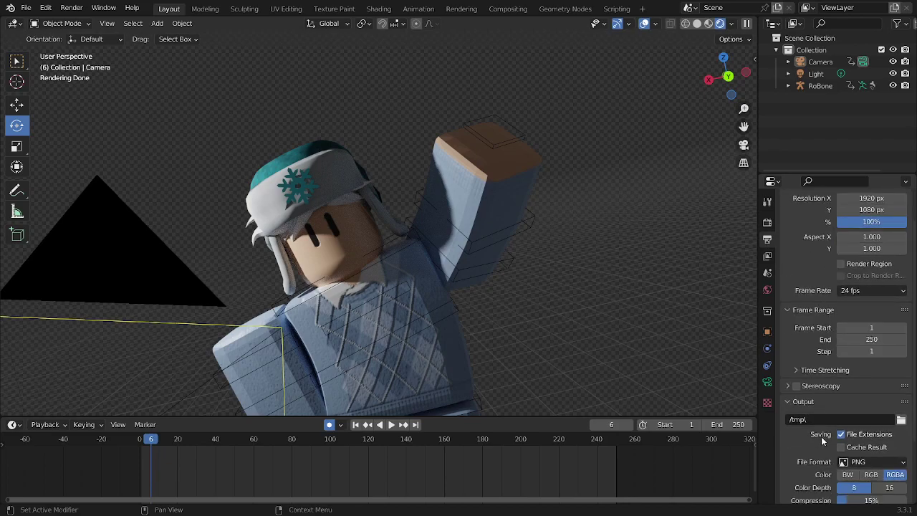
{"action": "scroll", "coordinate": [823, 424], "scroll_direction": "down", "scroll_amount": 1}
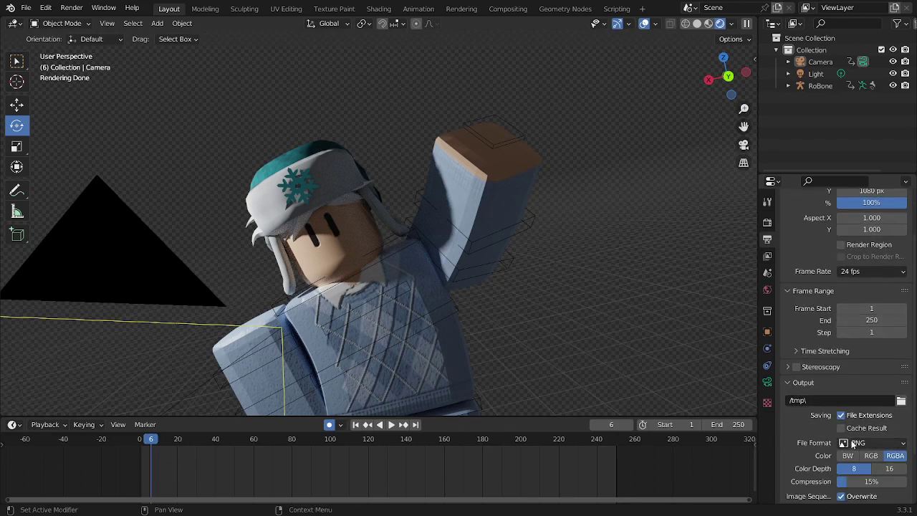
{"action": "left_click", "coordinate": [852, 444]}
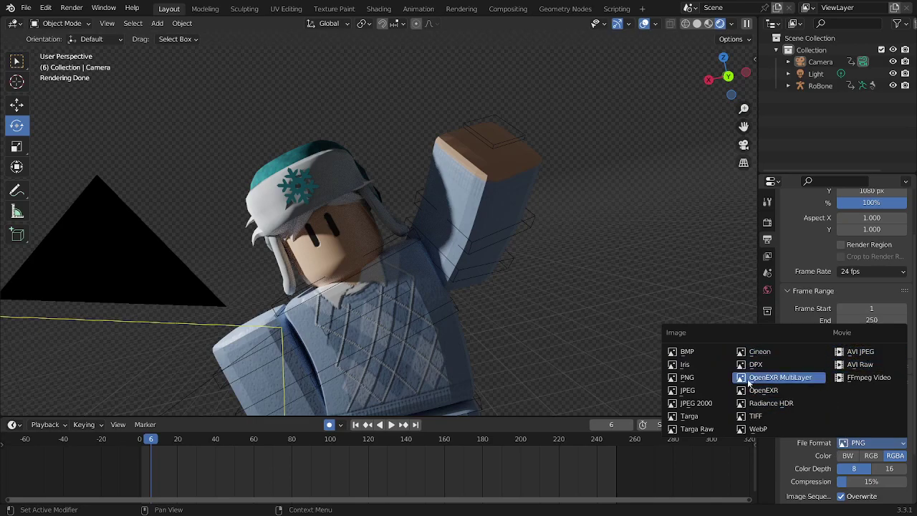
{"action": "left_click", "coordinate": [867, 352]}
{"action": "scroll", "coordinate": [846, 344], "scroll_direction": "down", "scroll_amount": 1}
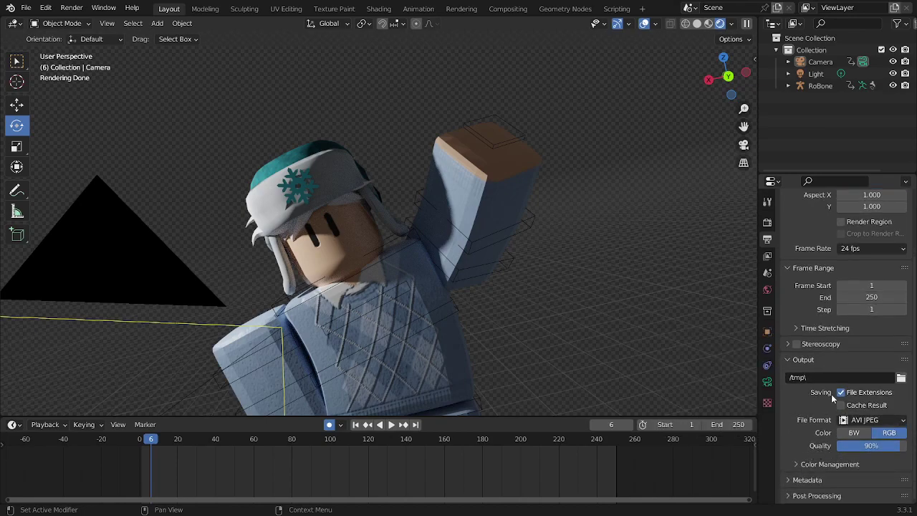
{"action": "left_click", "coordinate": [901, 378]}
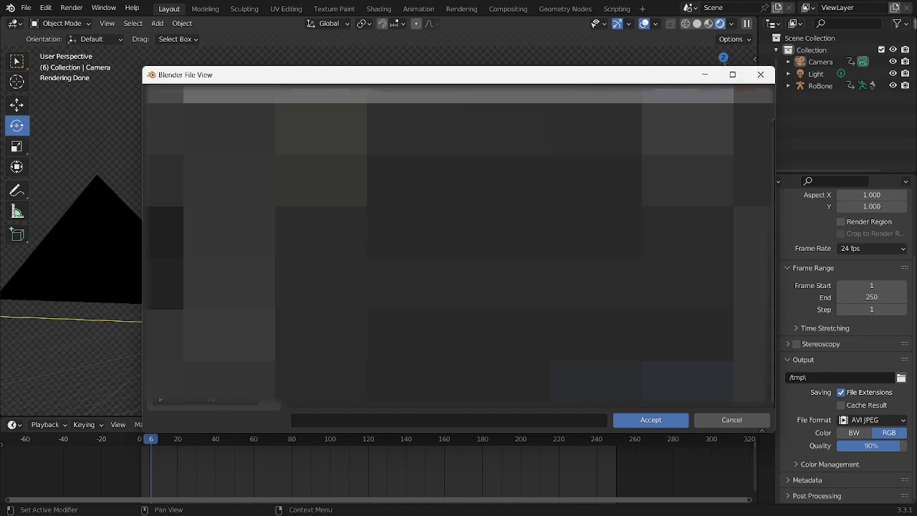
{"action": "left_click", "coordinate": [761, 75]}
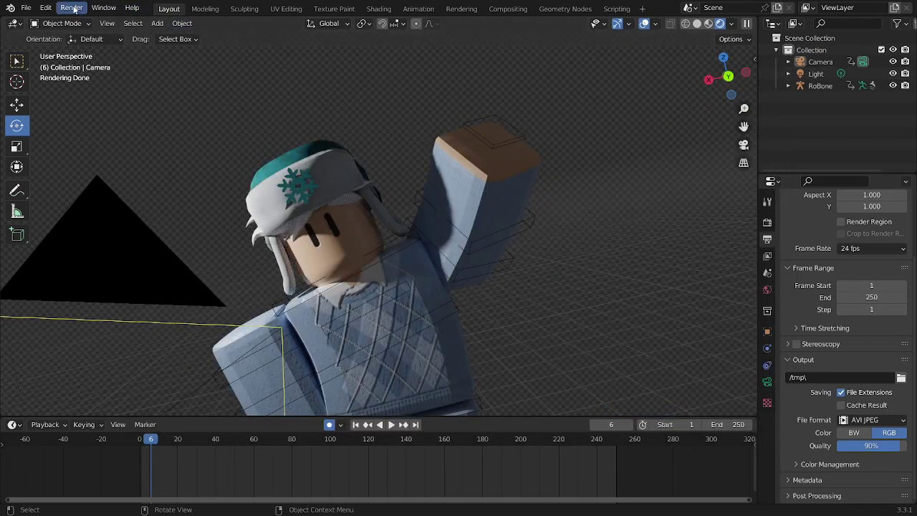
Step: Start rendering the animation with the AVI JPEG output, close the render window, and return to the main scene window
{"action": "left_click", "coordinate": [74, 9]}
{"action": "left_click", "coordinate": [96, 34]}
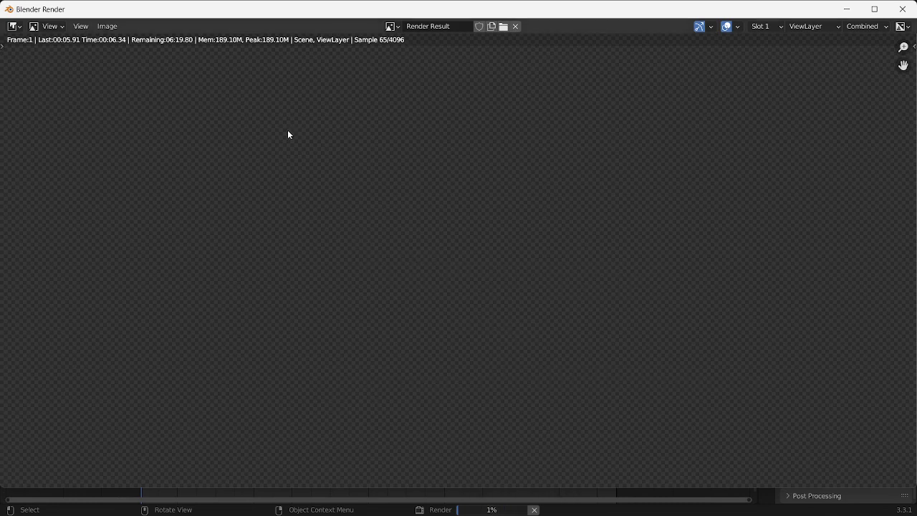
{"action": "left_click_drag", "start_coordinate": [341, 15], "coordinate": [340, 1]}
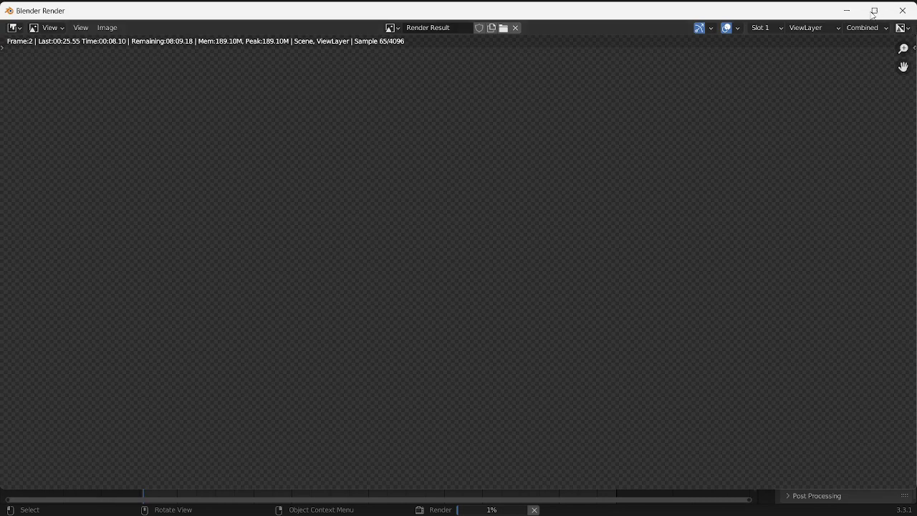
{"action": "left_click", "coordinate": [902, 12]}
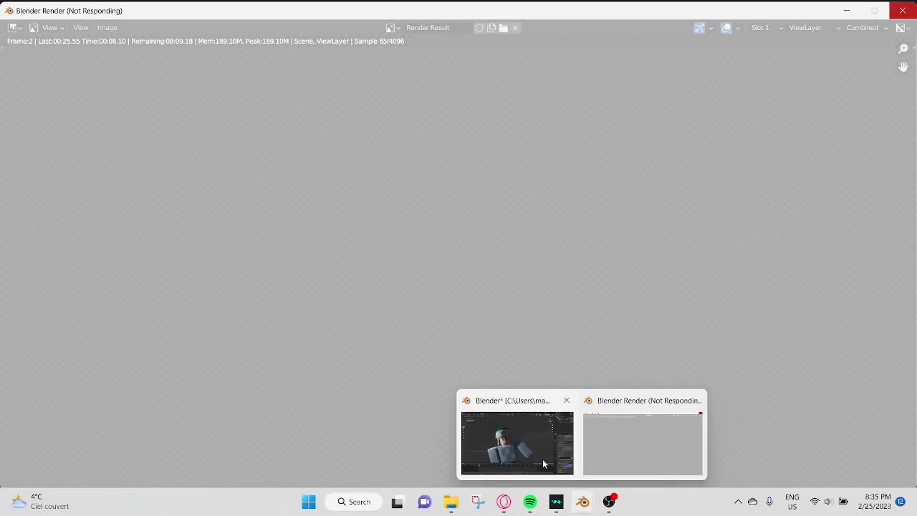
{"action": "left_click", "coordinate": [593, 493]}
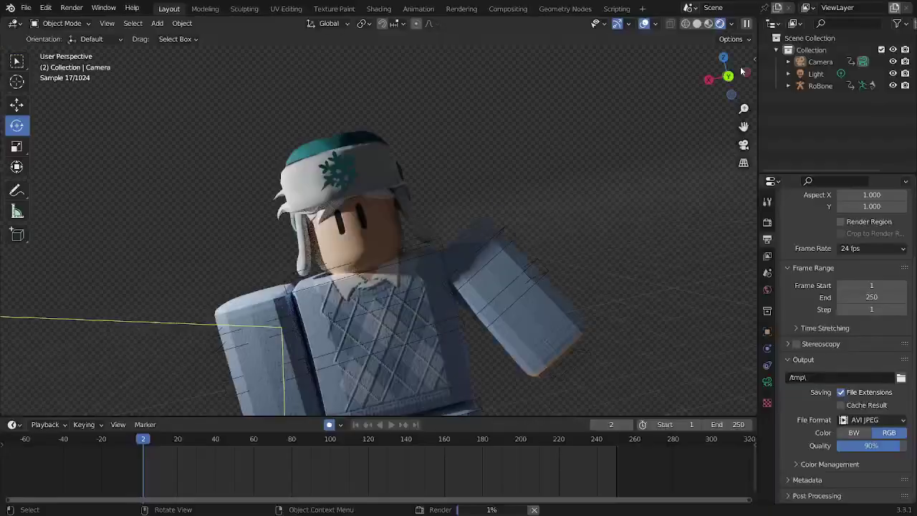
Step: Examine the whole character and the camera in the viewport and play the animation
{"action": "left_click", "coordinate": [742, 72]}
{"action": "middle_click_drag", "start_coordinate": [627, 144], "coordinate": [396, 205]}
{"action": "scroll", "coordinate": [468, 221], "scroll_direction": "down", "scroll_amount": 4}
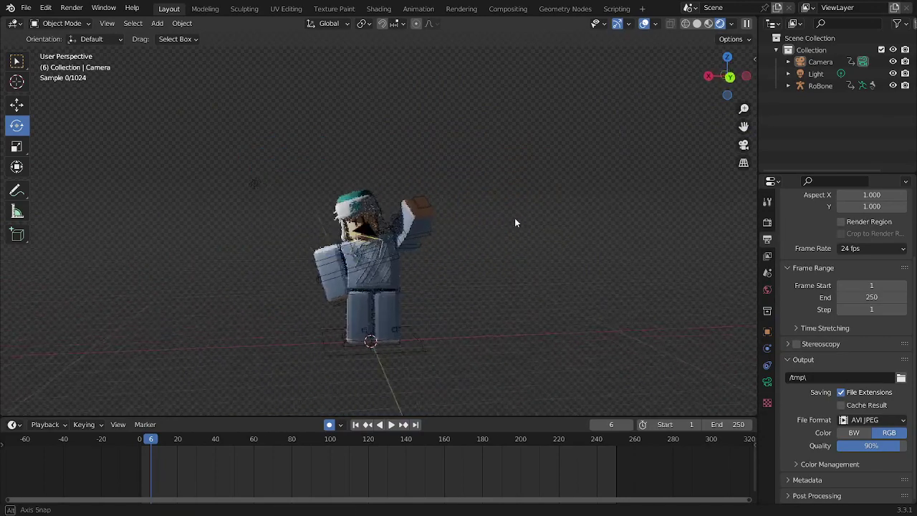
{"action": "key", "text": "space"}
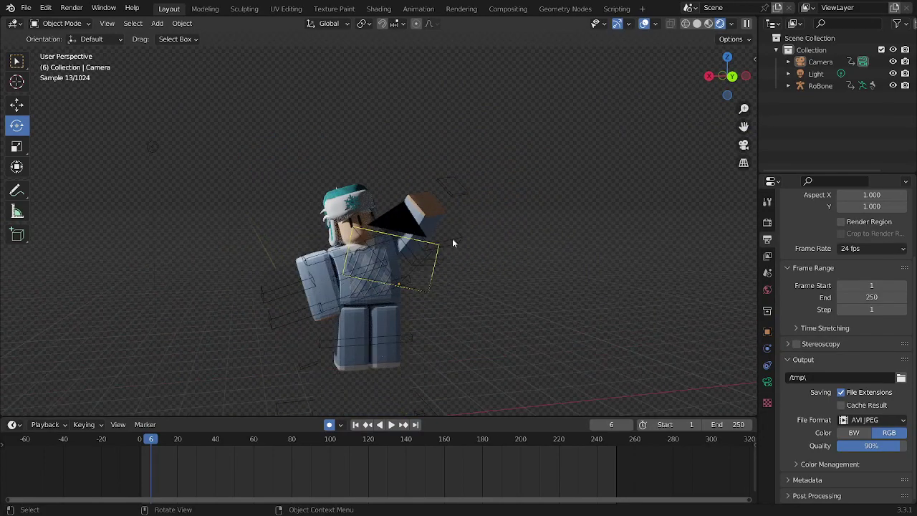